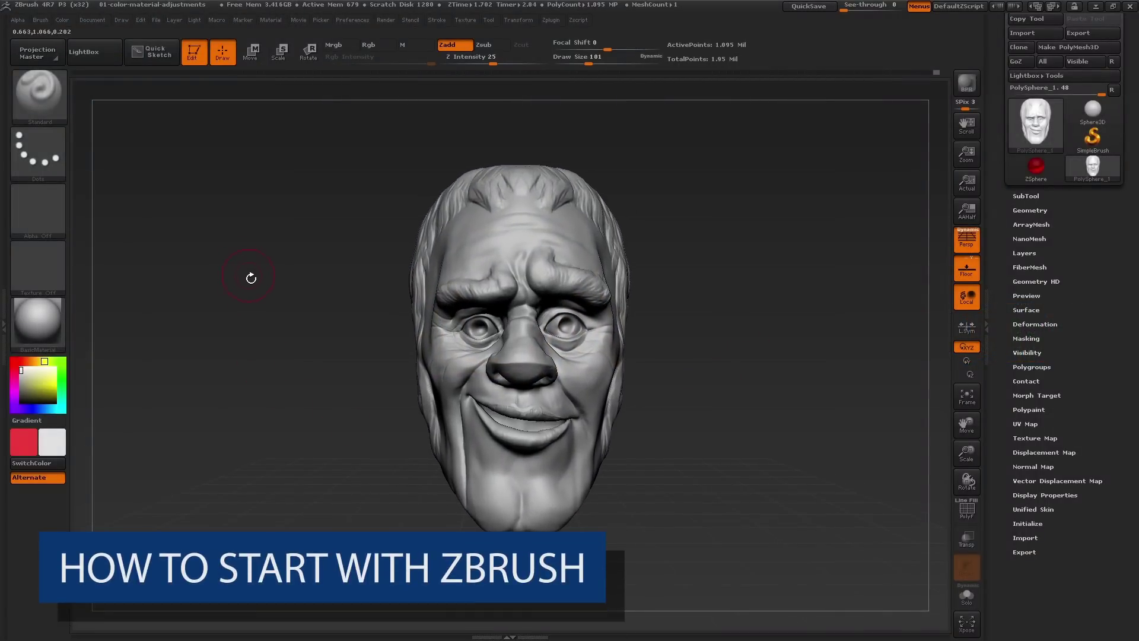
Step: Open the DynaMesh128.ZPR sphere project without saving the changes to the current head project
key(comma)
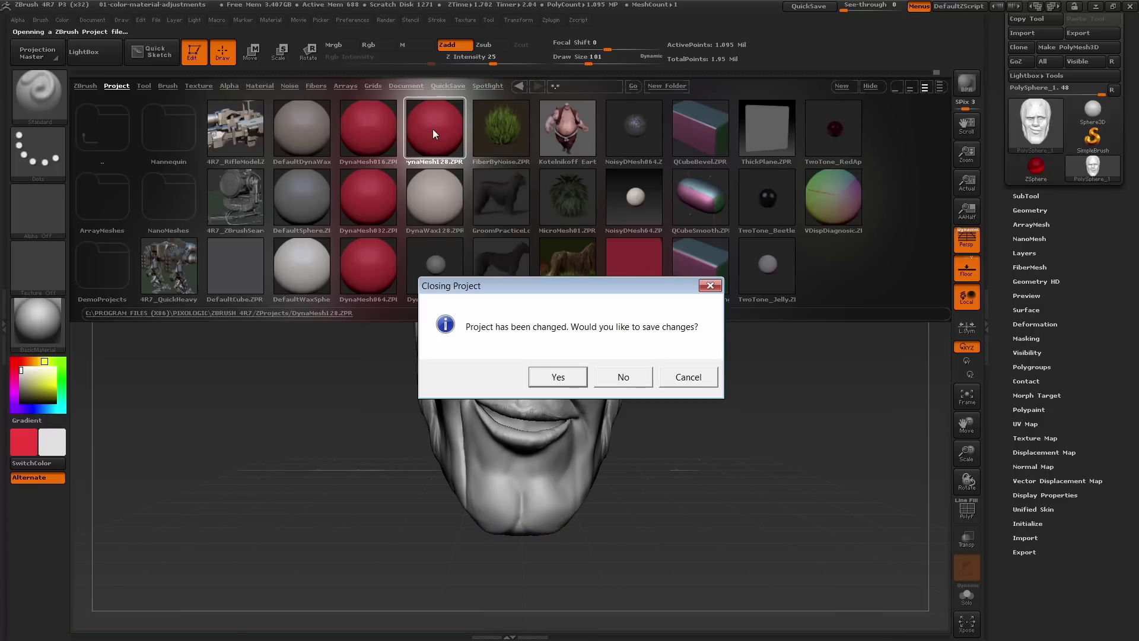
click(626, 377)
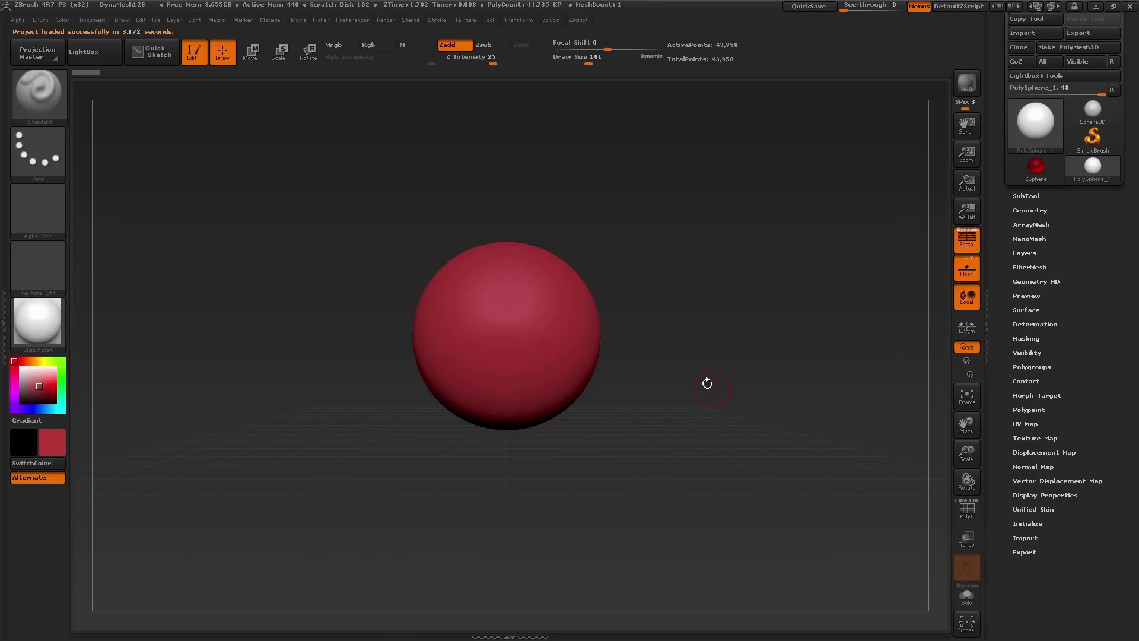
alt+drag(700, 378, 734, 399)
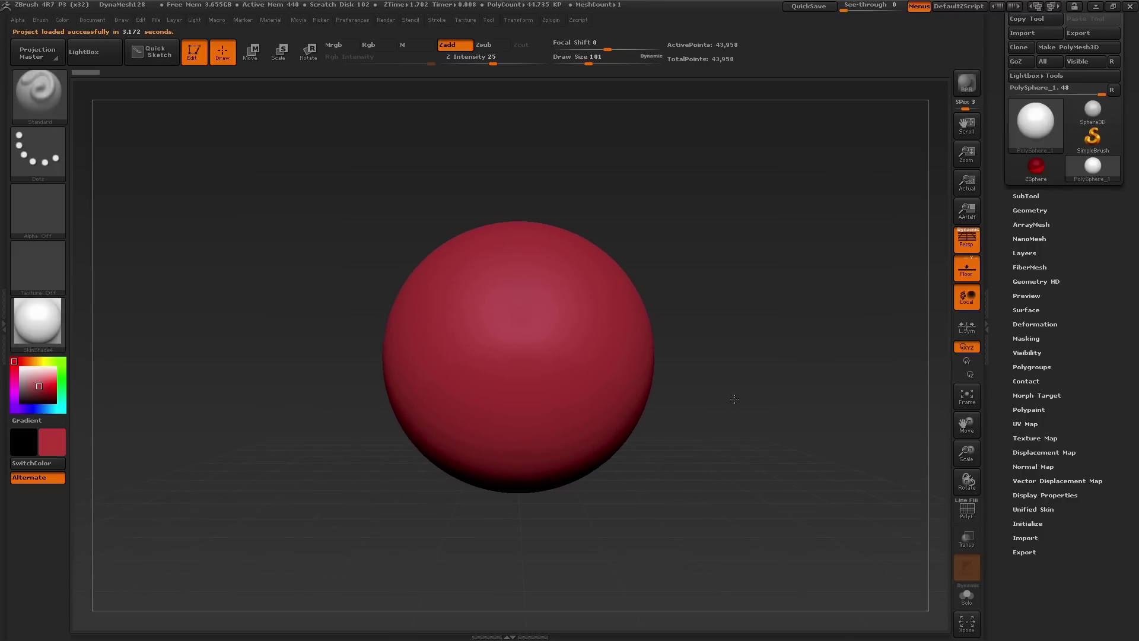
Step: Assign the BasicMaterial to the sphere and change its colour from red to white
click(48, 338)
click(159, 503)
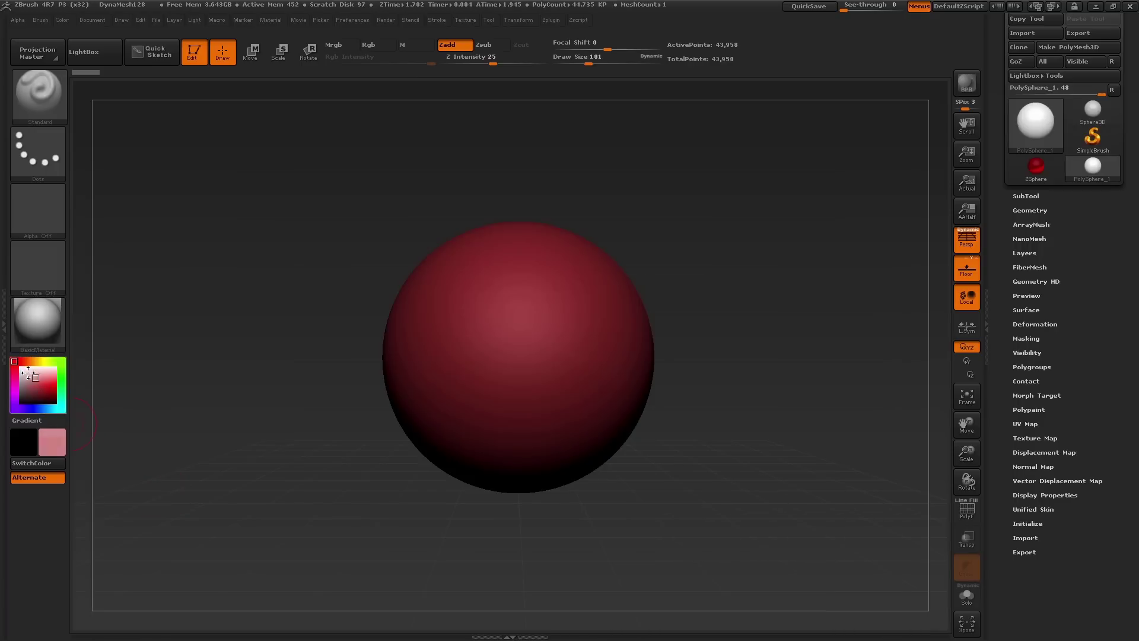
drag(27, 372, 20, 368)
alt+drag(244, 350, 292, 338)
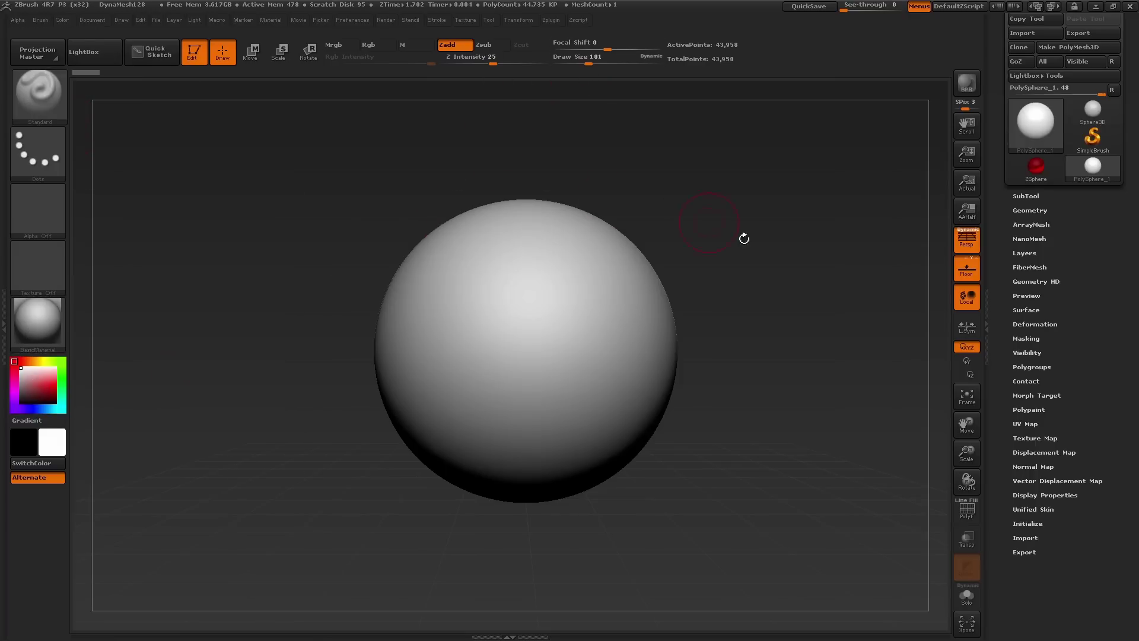
Step: Look over the Tool palette, including how to hide and restore the tray that holds it
drag(762, 249, 771, 288)
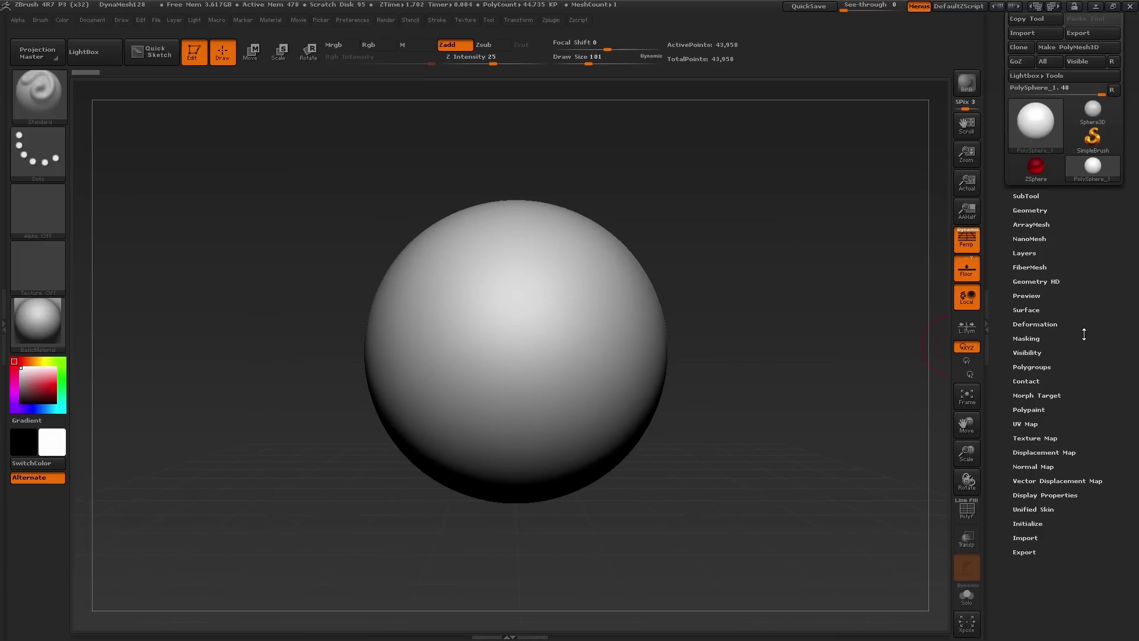
drag(1100, 331, 1094, 406)
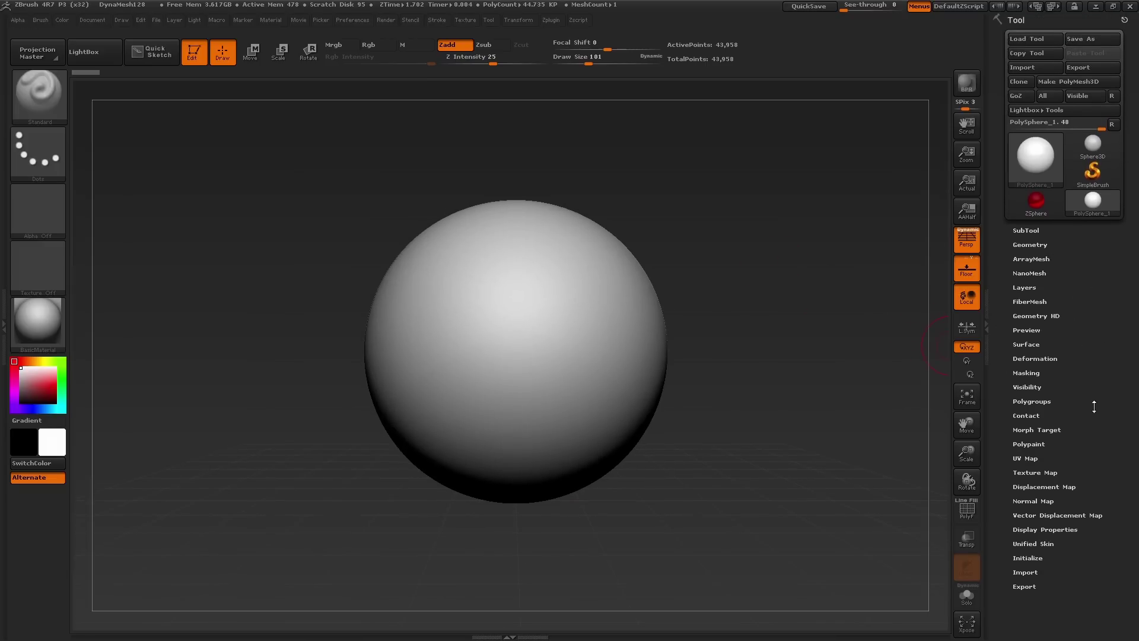
click(988, 322)
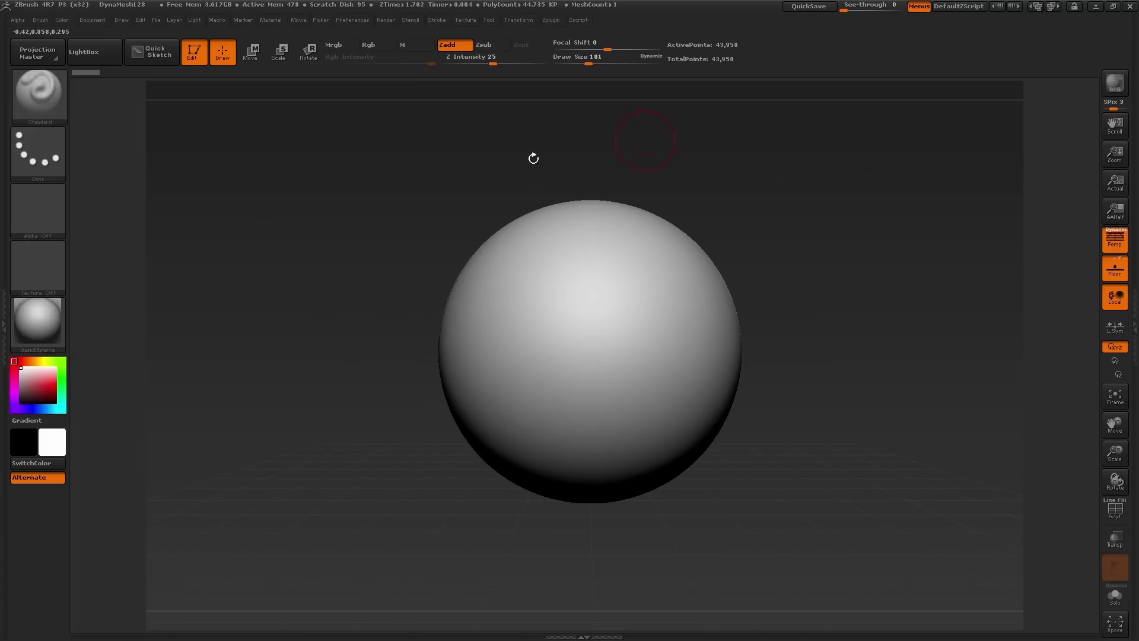
click(1132, 321)
drag(1089, 311, 1082, 340)
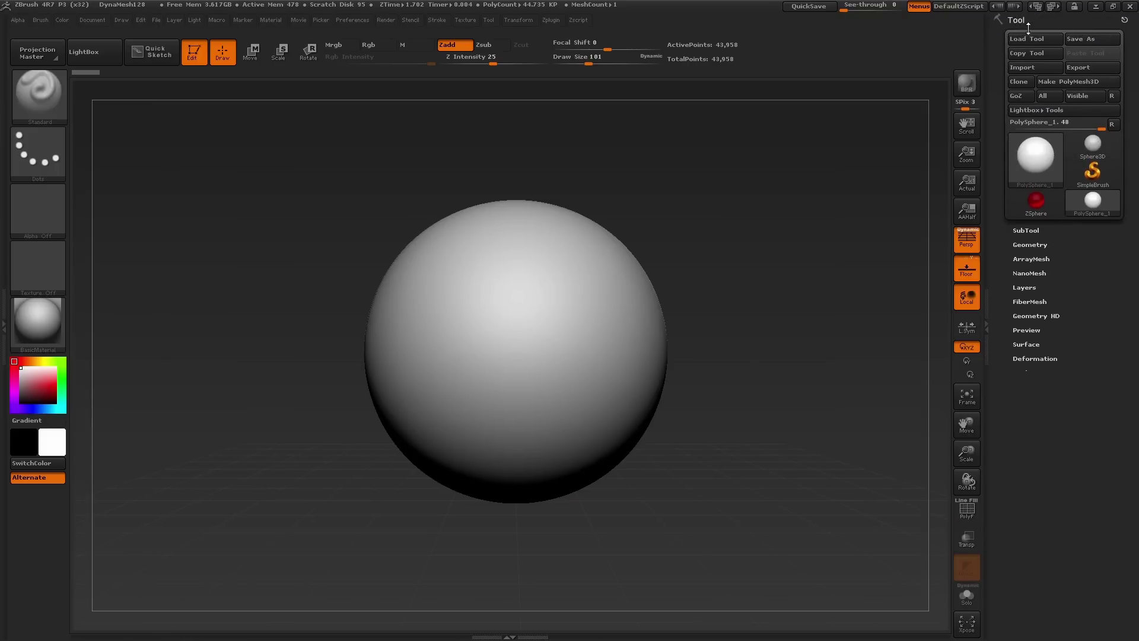
click(1015, 20)
click(1018, 22)
mouse_move(1097, 336)
mouse_down()
mouse_move(1097, 313)
mouse_move(1084, 333)
mouse_up()
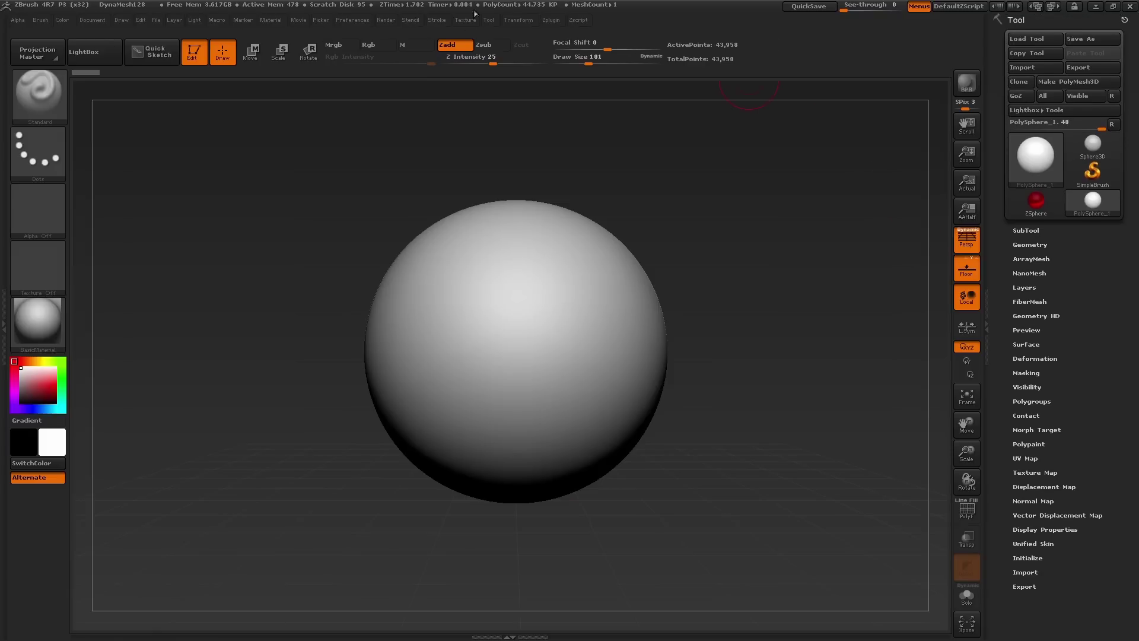
drag(724, 172, 779, 285)
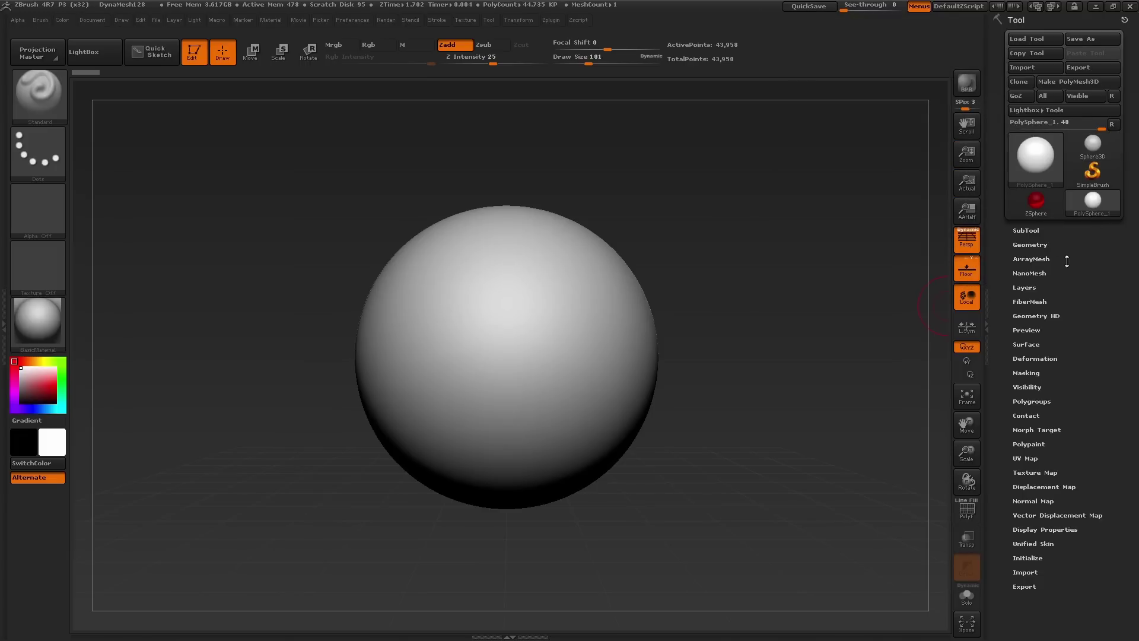
Step: Examine the Geometry options of the Tool palette and look through the remaining tool categories
click(1032, 244)
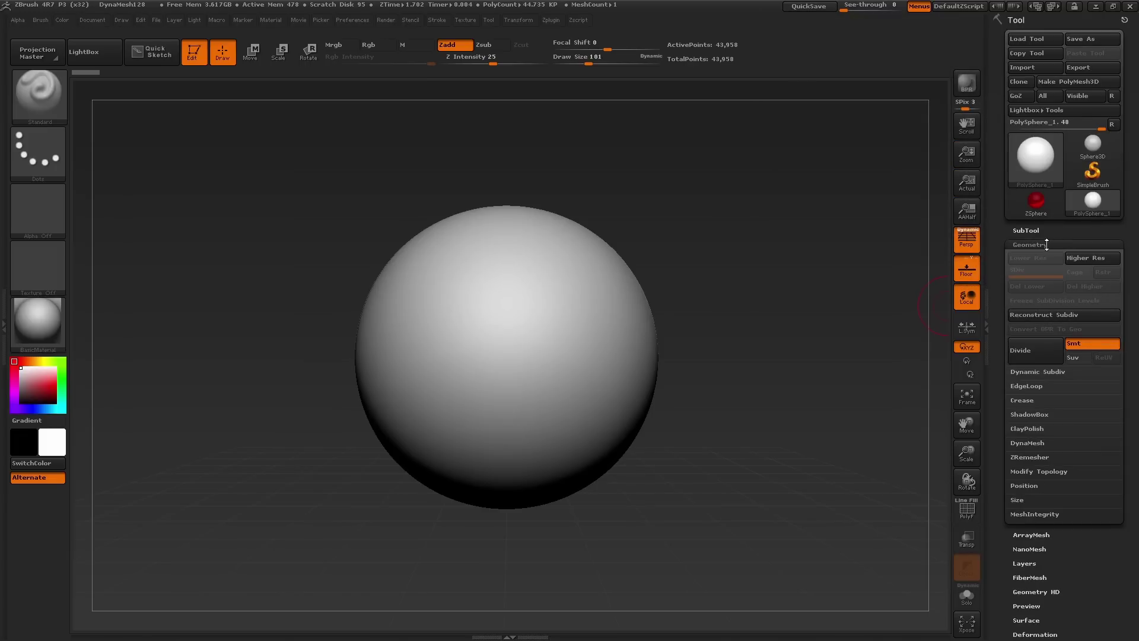
click(1056, 245)
mouse_move(1097, 346)
mouse_down()
mouse_move(1093, 283)
mouse_move(1095, 334)
mouse_up()
scroll(1095, 344, up, 1)
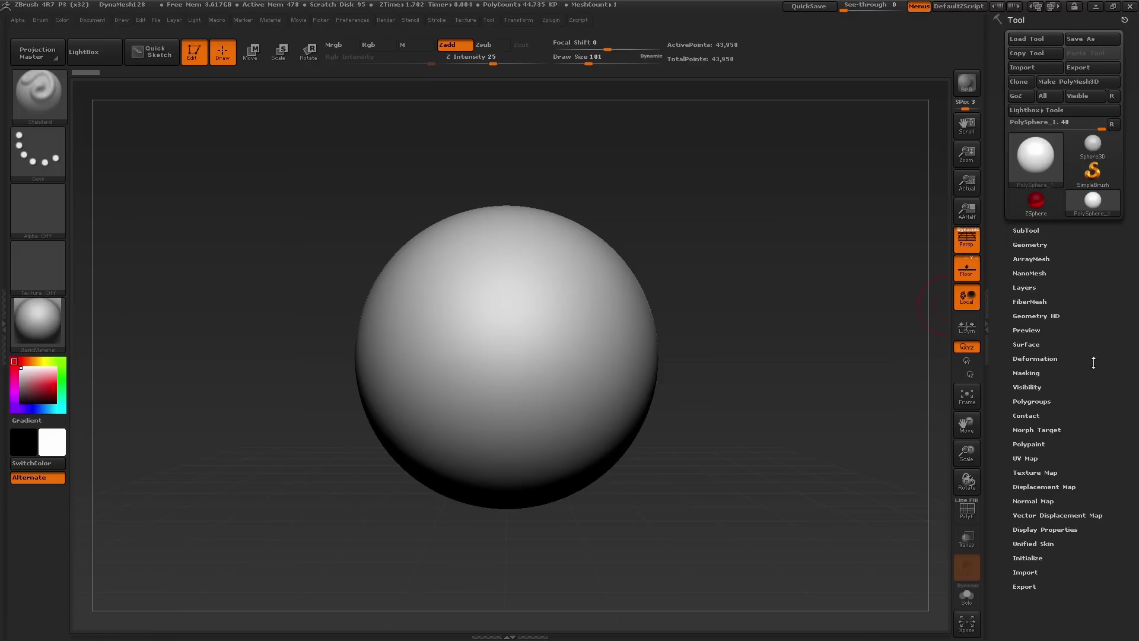
scroll(1094, 363, down, 4)
scroll(1093, 380, up, 4)
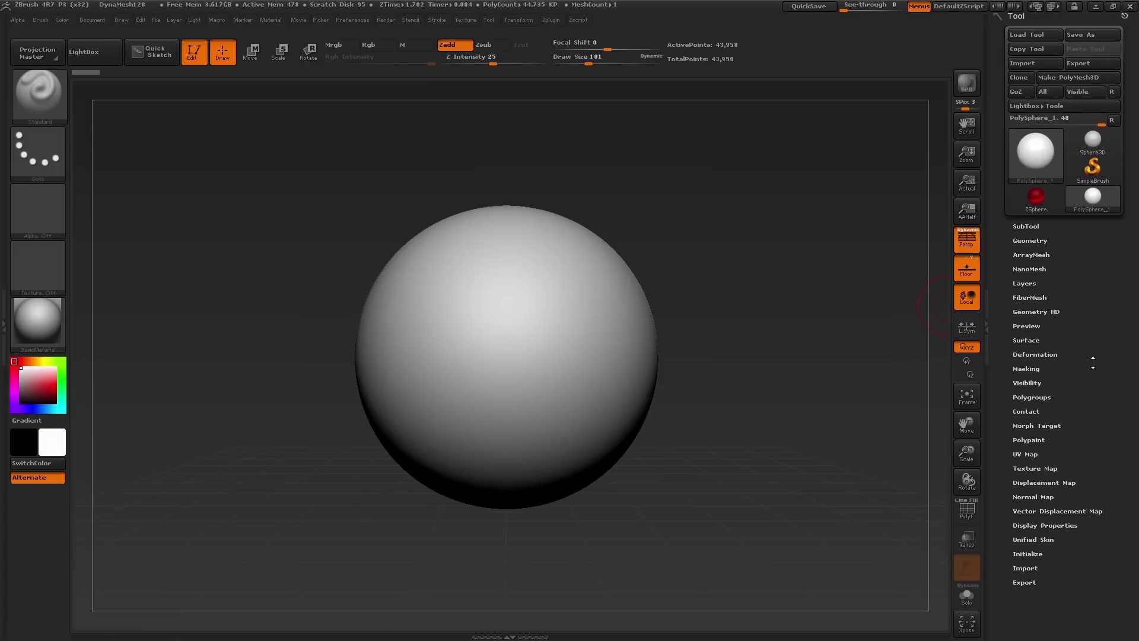
mouse_move(769, 376)
mouse_down()
mouse_move(675, 377)
mouse_move(763, 380)
mouse_up()
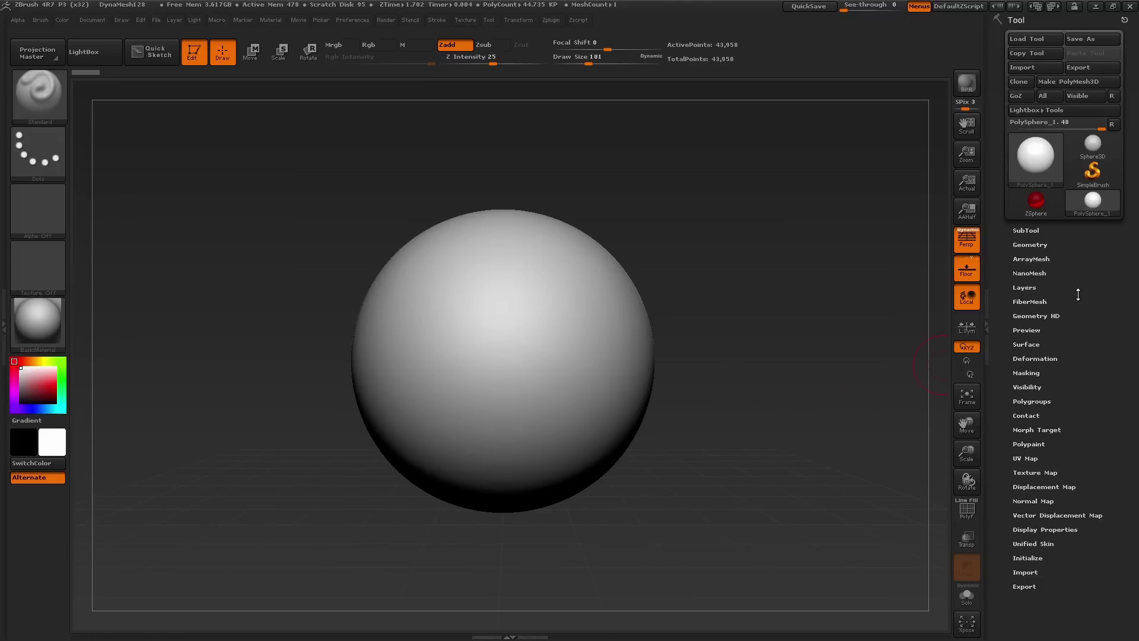
mouse_move(1089, 206)
Step: Rotate, zoom and pan the view around the sphere to examine it from different angles
drag(668, 377, 732, 382)
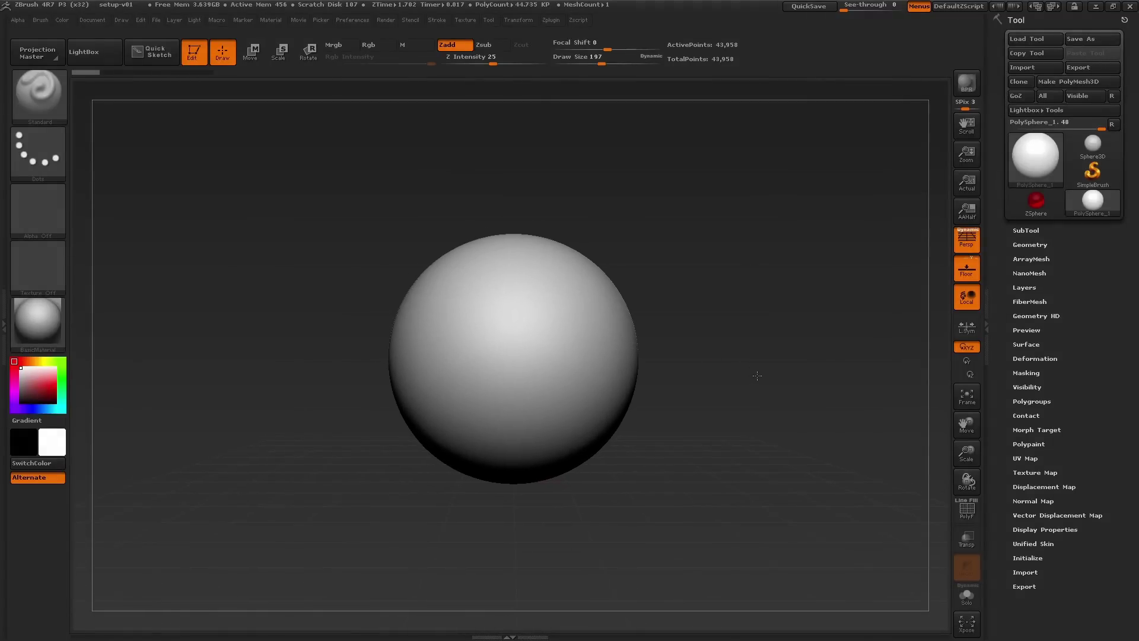
key(ctrl)
mouse_move(591, 369)
ctrl+right_down()
mouse_move(545, 357)
mouse_move(590, 398)
ctrl+right_up()
alt+right_drag(547, 344, 556, 351)
alt+right_drag(665, 365, 663, 358)
mouse_move(702, 381)
mouse_down()
mouse_move(755, 401)
mouse_move(755, 380)
mouse_move(731, 381)
mouse_up()
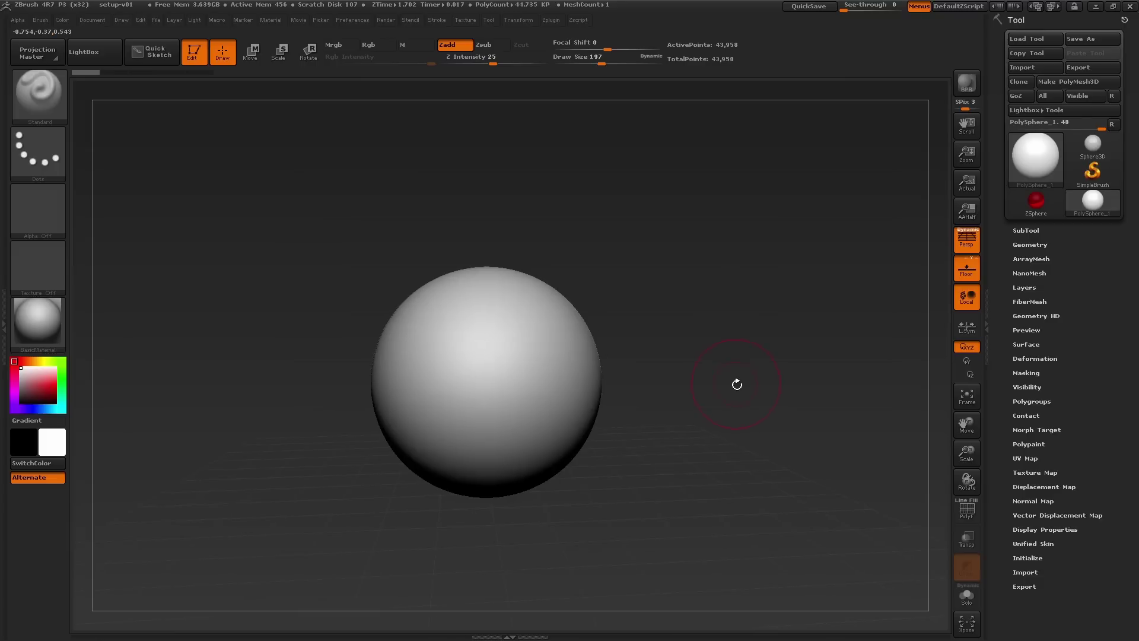
Step: Reshape the sphere into an elongated, egg-like head form using the Move brush with a large draw size
key(b)
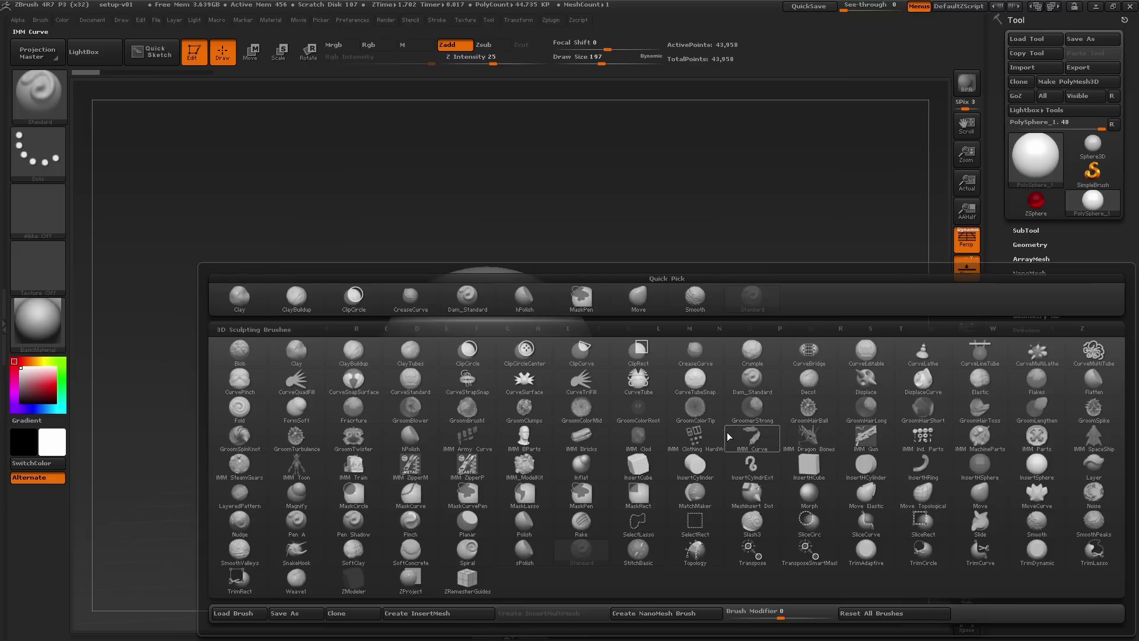
click(643, 307)
mouse_move(664, 374)
mouse_down()
mouse_move(702, 412)
mouse_move(689, 397)
mouse_move(726, 402)
mouse_move(712, 385)
mouse_up()
key(s)
key(s)
drag(711, 384, 689, 381)
key(s)
drag(536, 376, 522, 401)
right_drag(517, 416, 476, 496)
drag(470, 514, 461, 492)
right_drag(466, 491, 524, 465)
drag(503, 475, 487, 465)
right_drag(544, 468, 559, 496)
drag(558, 496, 567, 384)
drag(555, 327, 539, 300)
drag(556, 442, 574, 470)
drag(491, 467, 496, 492)
right_drag(497, 488, 520, 473)
drag(435, 494, 437, 501)
drag(561, 424, 574, 427)
right_drag(578, 429, 568, 423)
drag(556, 411, 525, 333)
drag(523, 403, 601, 388)
mouse_move(534, 491)
mouse_down()
mouse_move(590, 318)
mouse_move(689, 294)
mouse_move(540, 394)
mouse_move(582, 330)
mouse_move(834, 336)
mouse_move(829, 444)
mouse_move(725, 447)
mouse_up()
Step: Choose the ClayBuildup brush and layer short clay strokes across the surface of the elongated form
key(b)
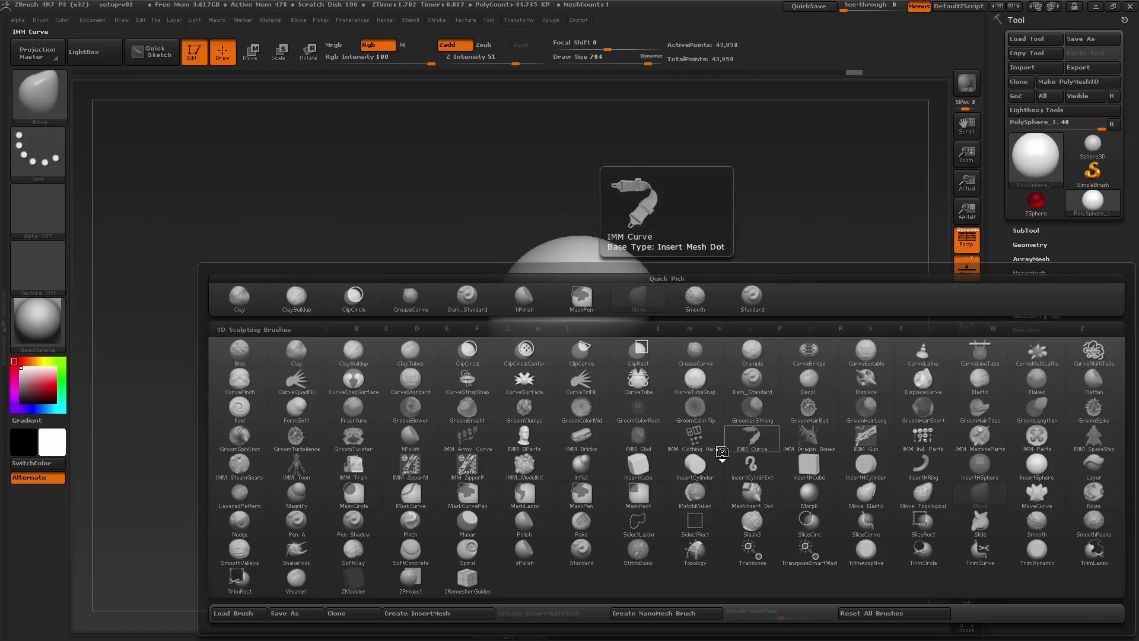
click(297, 297)
mouse_move(419, 360)
mouse_down()
mouse_move(669, 397)
mouse_move(728, 437)
mouse_move(716, 452)
mouse_up()
key(s)
drag(716, 452, 657, 422)
drag(458, 371, 461, 359)
drag(482, 325, 471, 395)
drag(500, 343, 491, 408)
drag(558, 359, 549, 436)
drag(574, 377, 564, 417)
drag(596, 368, 587, 424)
drag(478, 317, 468, 369)
drag(368, 380, 403, 350)
drag(452, 322, 442, 279)
mouse_move(466, 279)
mouse_down()
mouse_move(456, 356)
mouse_move(483, 383)
mouse_up()
drag(525, 314, 515, 406)
drag(577, 356, 566, 415)
Step: Add more ClayBuildup volume over the form's upper surface and side, and smooth the rough strokes
drag(718, 421, 670, 403)
drag(637, 261, 618, 374)
mouse_move(694, 273)
mouse_down()
mouse_move(652, 298)
mouse_move(630, 353)
mouse_up()
drag(617, 258, 596, 341)
drag(590, 243, 573, 332)
drag(584, 237, 531, 368)
drag(537, 250, 511, 358)
drag(517, 270, 506, 329)
mouse_move(427, 297)
mouse_down()
mouse_move(759, 269)
mouse_move(534, 356)
mouse_move(621, 415)
mouse_up()
right_drag(514, 315, 517, 278)
drag(542, 267, 501, 362)
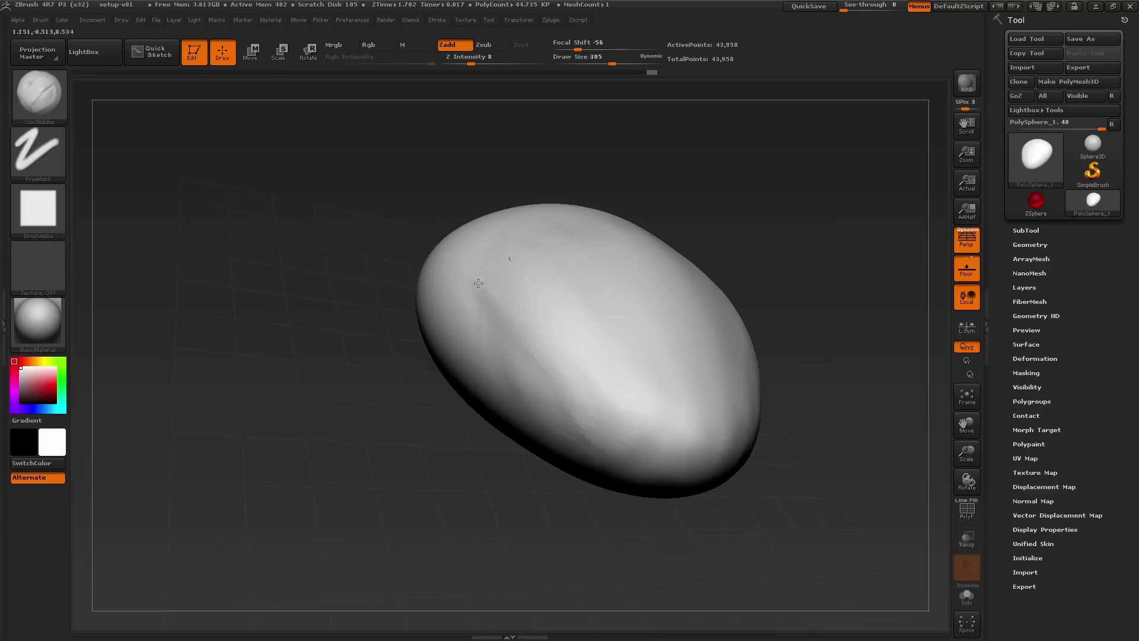
drag(489, 228, 460, 285)
drag(514, 234, 475, 308)
drag(562, 240, 519, 338)
drag(626, 323, 537, 413)
shift+drag(618, 368, 706, 407)
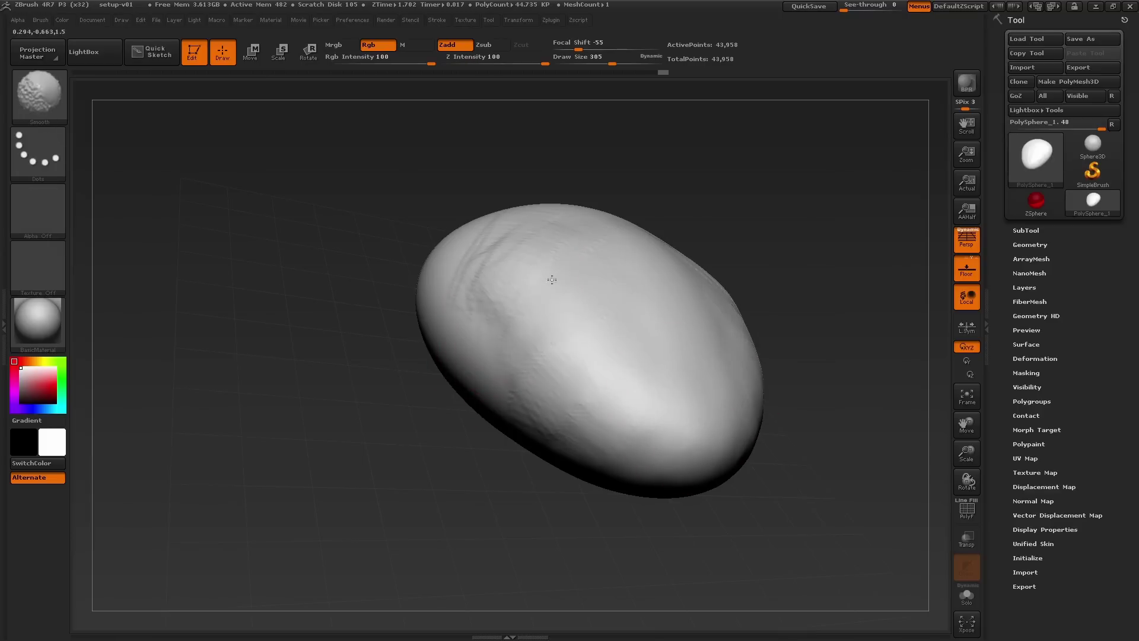
shift+drag(567, 255, 498, 252)
Step: Sculpt a long mouth groove with lips around the front of the form using ClayBuildup at draw size 128
right_drag(510, 278, 564, 392)
key(s)
mouse_move(562, 394)
mouse_down()
mouse_move(546, 393)
mouse_move(581, 451)
mouse_move(721, 466)
mouse_up()
mouse_move(700, 460)
right_down()
mouse_move(664, 407)
mouse_move(754, 409)
mouse_move(753, 430)
right_up()
mouse_move(578, 433)
mouse_down()
mouse_move(500, 457)
mouse_move(659, 436)
mouse_move(485, 466)
mouse_move(676, 416)
mouse_move(712, 427)
mouse_move(445, 466)
mouse_move(684, 434)
mouse_move(652, 438)
mouse_up()
right_drag(653, 438, 594, 441)
mouse_move(491, 439)
mouse_down()
mouse_move(565, 416)
mouse_move(714, 402)
mouse_move(433, 460)
mouse_move(715, 454)
mouse_up()
right_drag(714, 454, 658, 454)
mouse_move(729, 464)
mouse_down()
mouse_move(702, 478)
mouse_move(549, 490)
mouse_up()
Step: Smooth the clay strokes along the mouth groove, its corners and the surrounding lips
shift+drag(543, 480, 682, 478)
right_drag(564, 472, 629, 472)
mouse_move(532, 437)
shift+mouse_down()
mouse_move(465, 433)
mouse_move(626, 403)
shift+mouse_up()
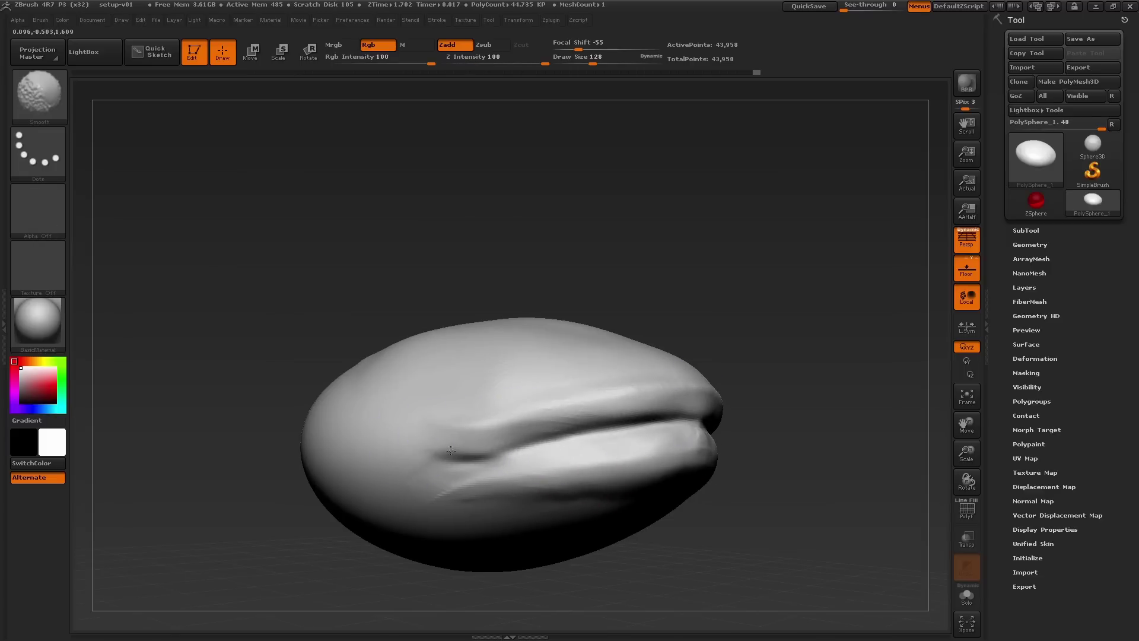
shift+drag(637, 456, 676, 454)
right_drag(677, 454, 557, 451)
shift+drag(682, 436, 825, 454)
alt+right_drag(825, 453, 641, 356)
shift+drag(641, 350, 796, 382)
alt+right_drag(796, 382, 789, 478)
right_drag(593, 433, 771, 415)
Step: Build up the upper lip ridge with ClayBuildup and carve the mouth line deeper between the lips
drag(441, 537, 694, 389)
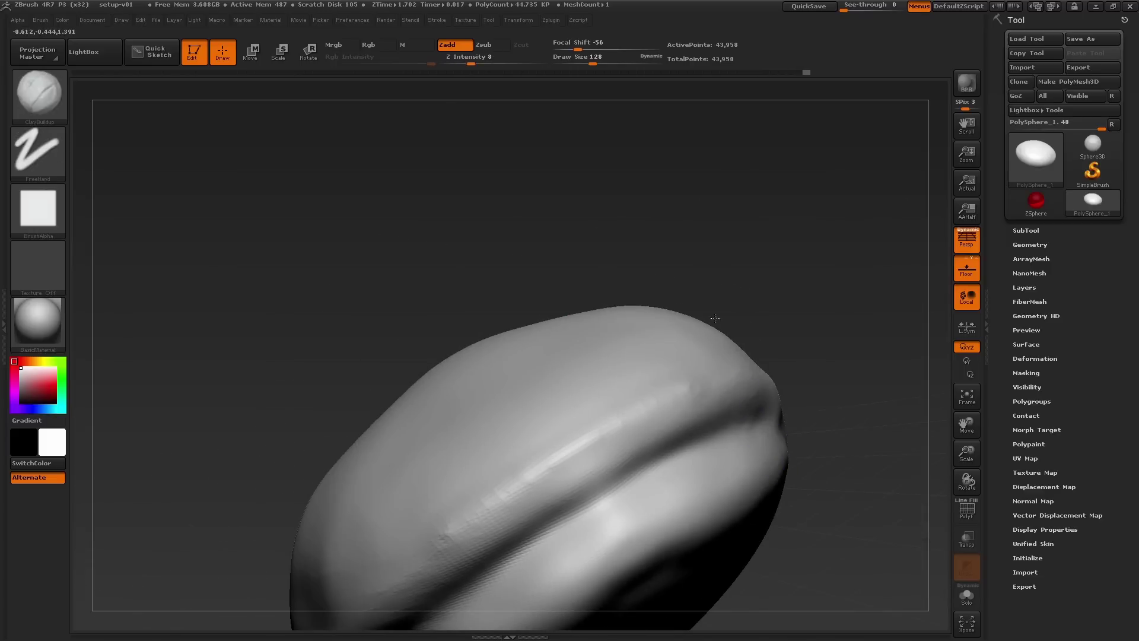
mouse_move(720, 285)
mouse_down()
mouse_move(572, 297)
mouse_move(510, 332)
mouse_up()
alt+drag(299, 503, 492, 327)
alt+drag(381, 446, 528, 285)
drag(712, 320, 765, 297)
alt+drag(339, 478, 618, 244)
ctrl+right_drag(515, 249, 478, 288)
Step: Reduce the ClayBuildup draw size to 83 and add a finer stroke along the upper lip
key(s)
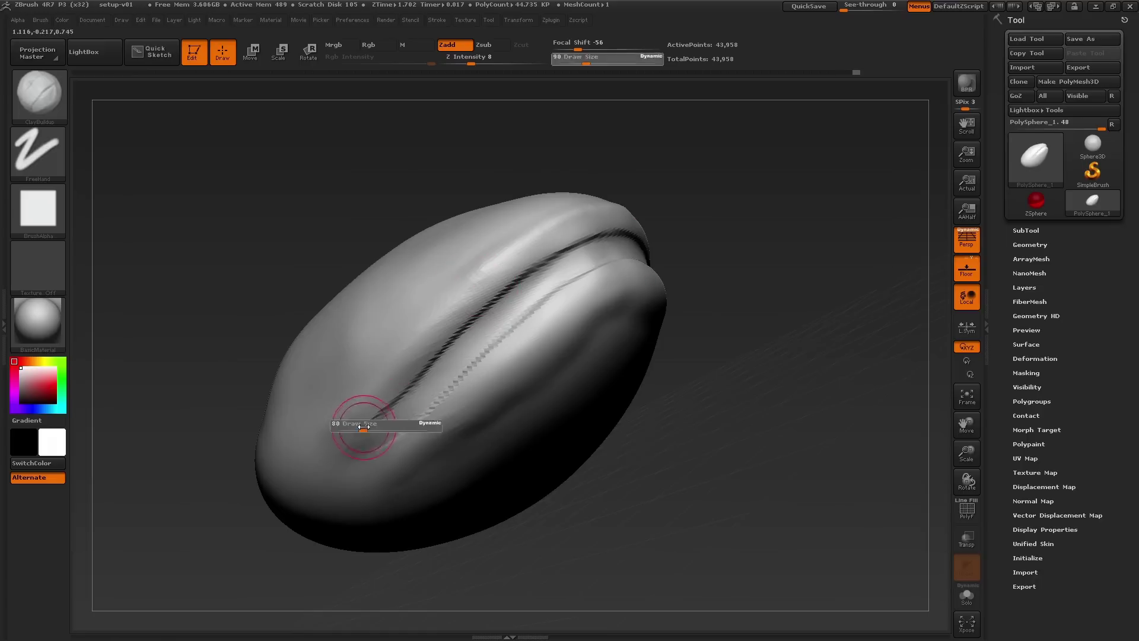
click(362, 427)
mouse_move(374, 412)
mouse_down()
mouse_move(419, 359)
mouse_move(584, 228)
mouse_up()
Step: Define the mouth crease and upper lip with the Standard brush, using draw sizes 41 and 62
key(b)
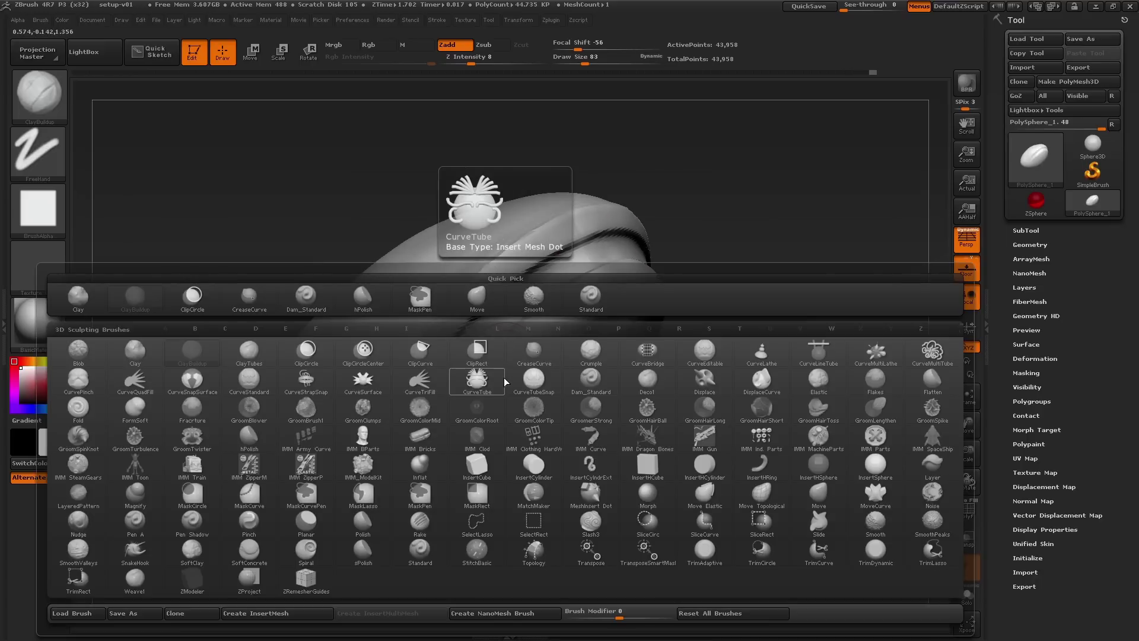
click(586, 301)
key(s)
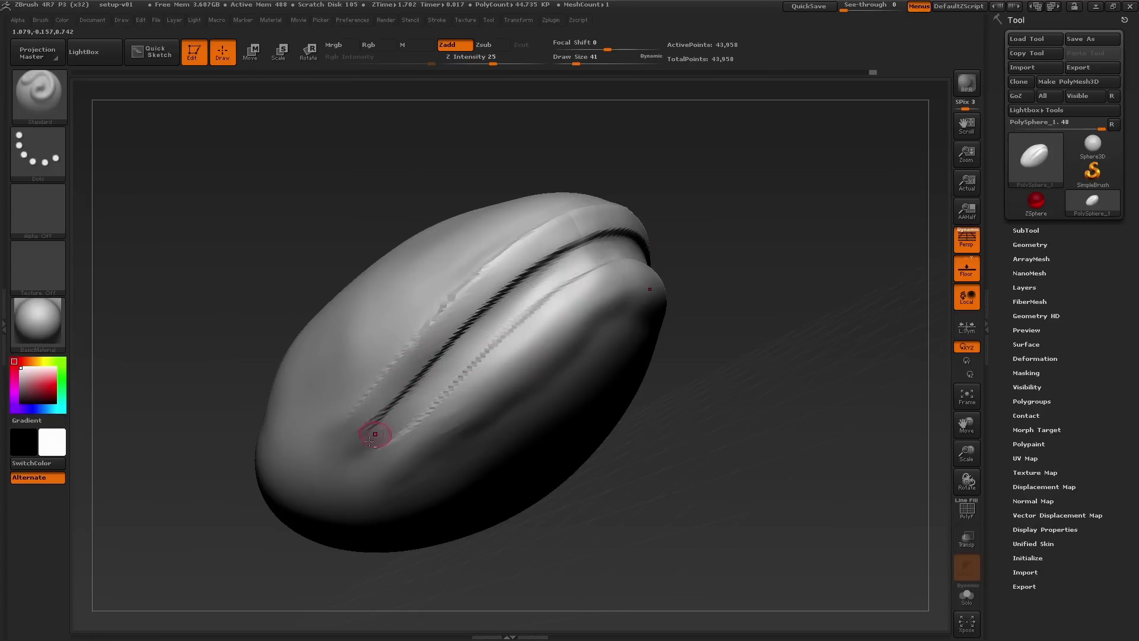
drag(370, 441, 567, 273)
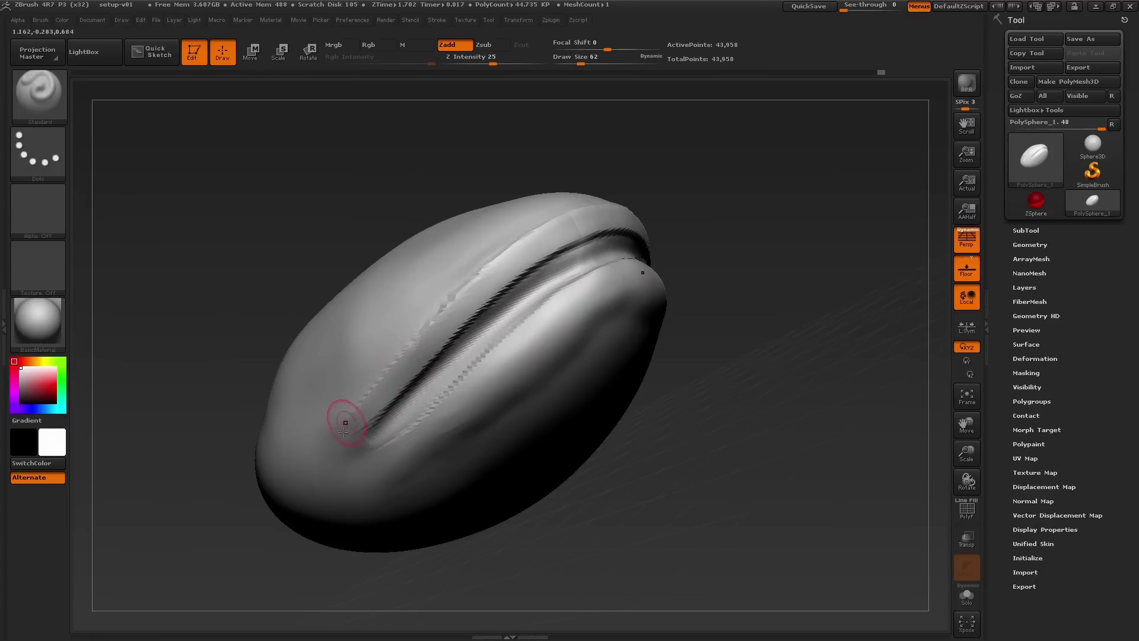
mouse_move(343, 437)
mouse_down()
mouse_move(461, 310)
mouse_move(589, 224)
mouse_up()
drag(676, 207, 638, 192)
Step: Smooth the lips and add raised Standard brush strokes along the lower lip
shift+drag(359, 410, 547, 239)
mouse_move(356, 451)
mouse_down()
mouse_move(623, 261)
mouse_move(603, 293)
mouse_up()
shift+drag(535, 339, 494, 371)
drag(322, 459, 441, 380)
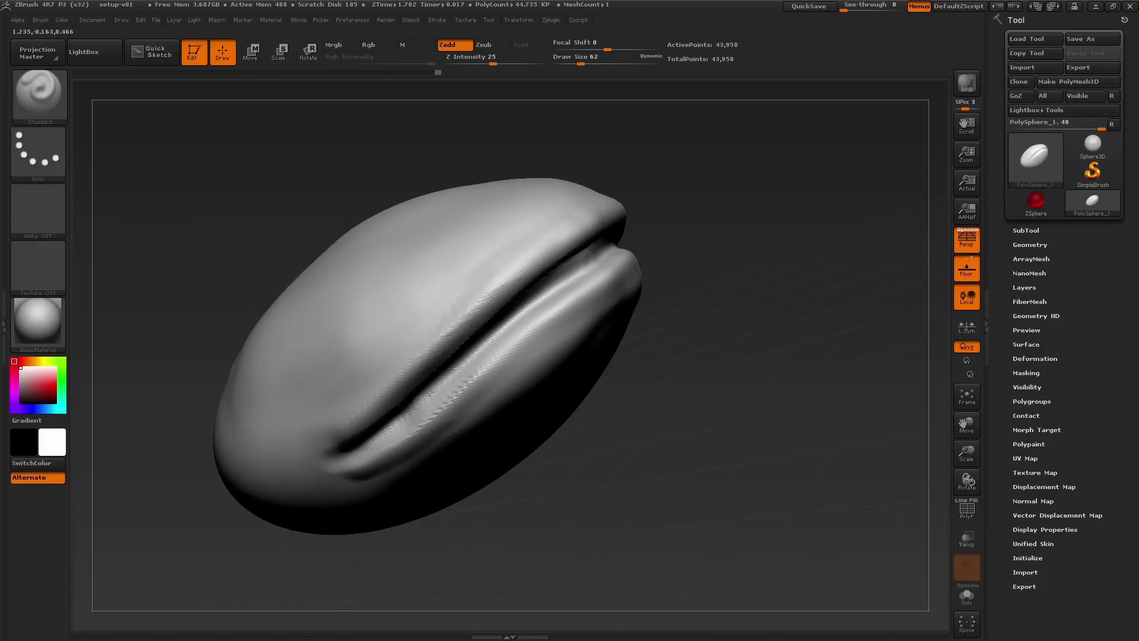
Step: Reinforce the edge of the upper lip with Standard brush strokes and smooth it along its length
right_drag(583, 267, 560, 277)
drag(503, 309, 598, 255)
right_drag(597, 259, 549, 286)
mouse_move(371, 409)
mouse_down()
mouse_move(468, 292)
mouse_move(570, 227)
mouse_move(611, 236)
mouse_up()
mouse_move(605, 234)
shift+mouse_down()
mouse_move(522, 258)
mouse_move(348, 427)
shift+mouse_up()
right_drag(350, 428, 406, 450)
Step: Add finer Standard brush strokes from the mouth corner along the lower lip at draw size 40 and smooth them
key(bracketleft)
drag(315, 488, 420, 387)
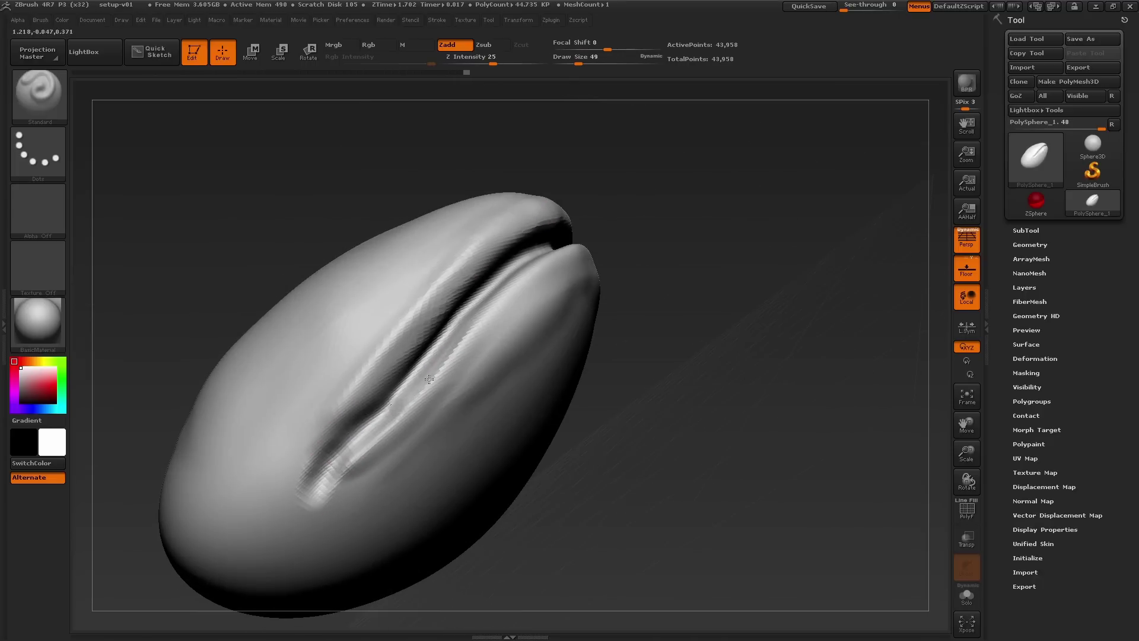
drag(337, 460, 497, 290)
right_drag(499, 290, 452, 300)
mouse_move(347, 478)
mouse_down()
mouse_move(536, 277)
mouse_move(623, 264)
mouse_move(597, 264)
mouse_up()
key(s)
mouse_move(369, 446)
shift+mouse_down()
mouse_move(524, 302)
mouse_move(597, 274)
shift+mouse_up()
Step: Raise the Standard brush's Z Intensity to 39, strengthen both lip ridges and smooth the upper lip
key(u)
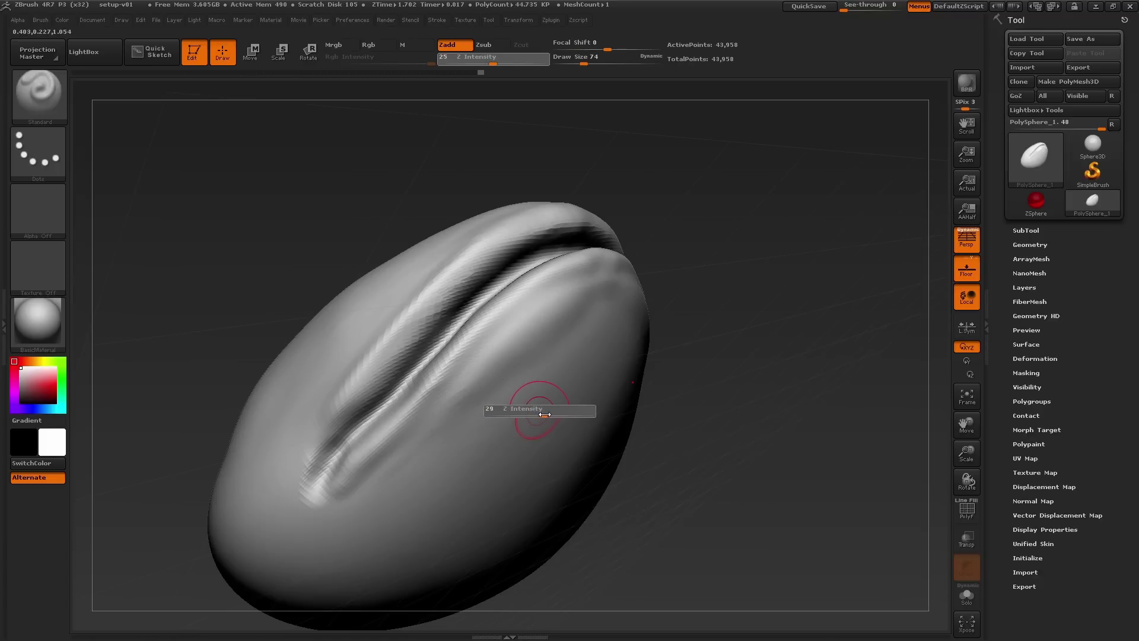
drag(550, 414, 554, 414)
right_drag(442, 411, 373, 416)
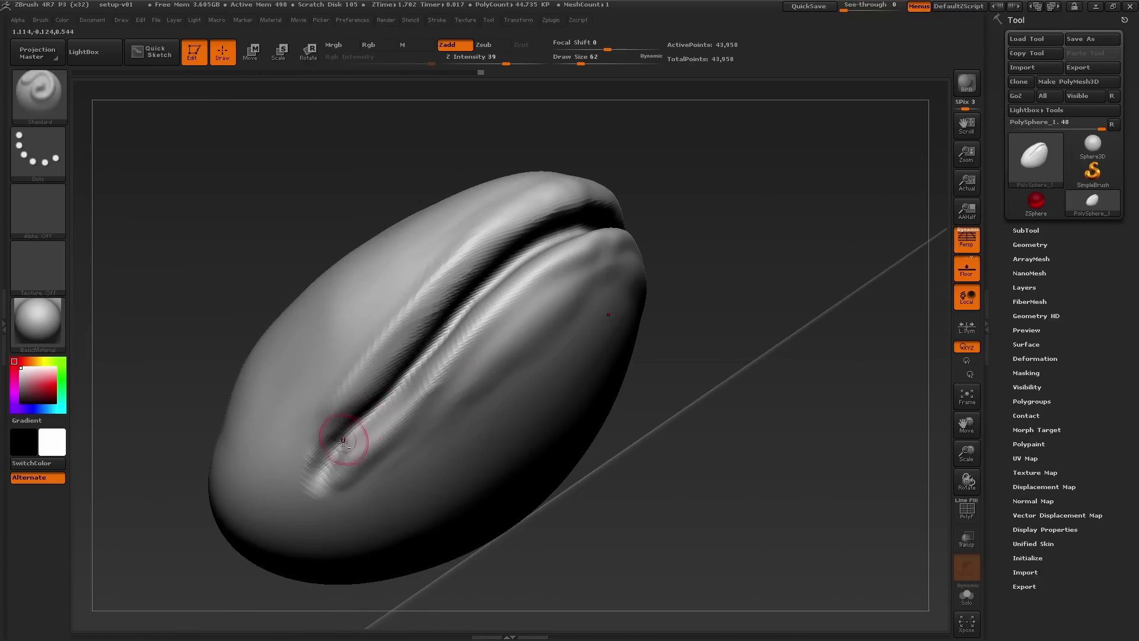
drag(350, 436, 452, 327)
right_drag(504, 349, 397, 362)
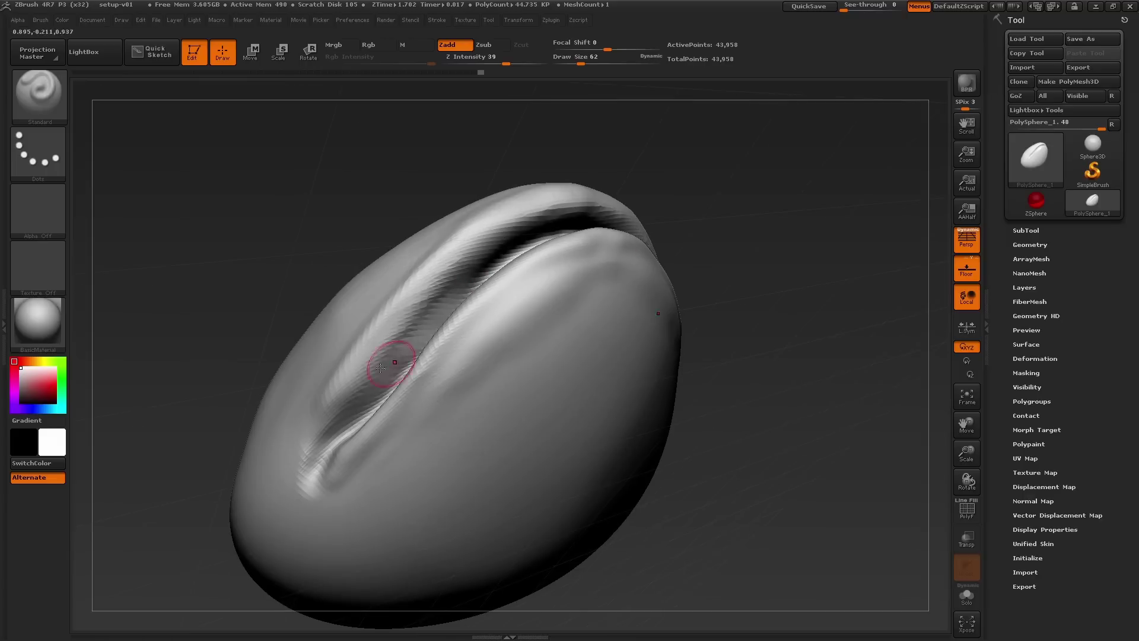
drag(327, 429, 400, 330)
drag(553, 197, 578, 194)
mouse_move(543, 317)
right_down()
mouse_move(465, 316)
mouse_move(528, 258)
right_up()
shift+drag(488, 274, 573, 176)
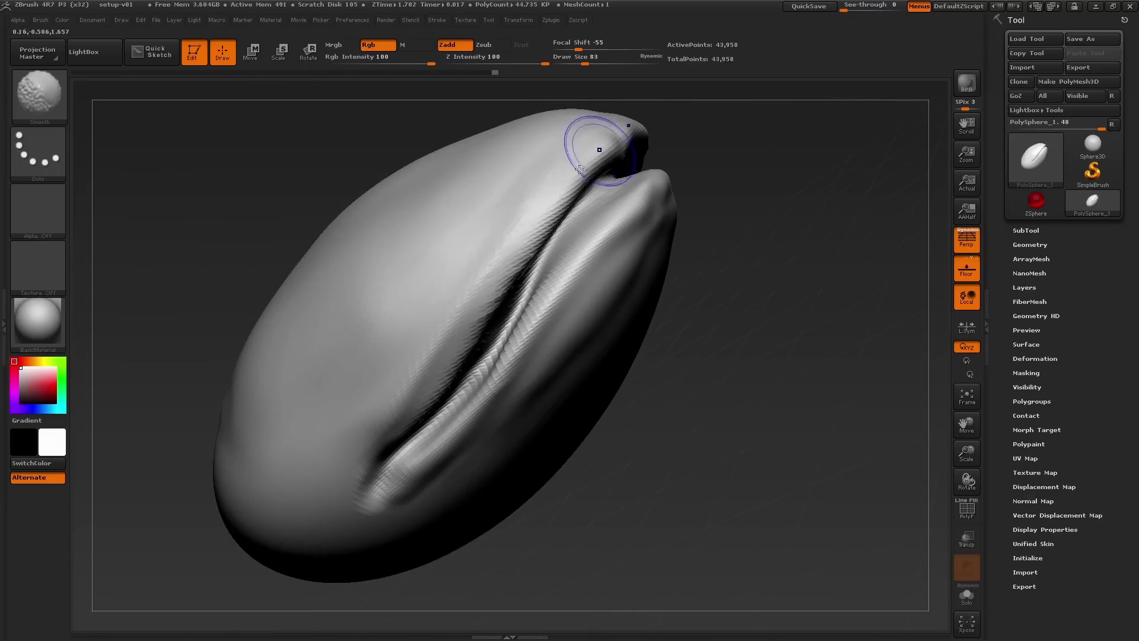
Step: Switch to the Move brush and inspect the overall head shape from above and from the front
ctrl+right_drag(437, 345, 584, 374)
key(b)
key(m)
key(v)
right_drag(644, 329, 721, 385)
right_drag(542, 339, 409, 505)
mouse_move(582, 249)
right_down()
mouse_move(532, 236)
mouse_move(491, 285)
mouse_move(510, 315)
right_up()
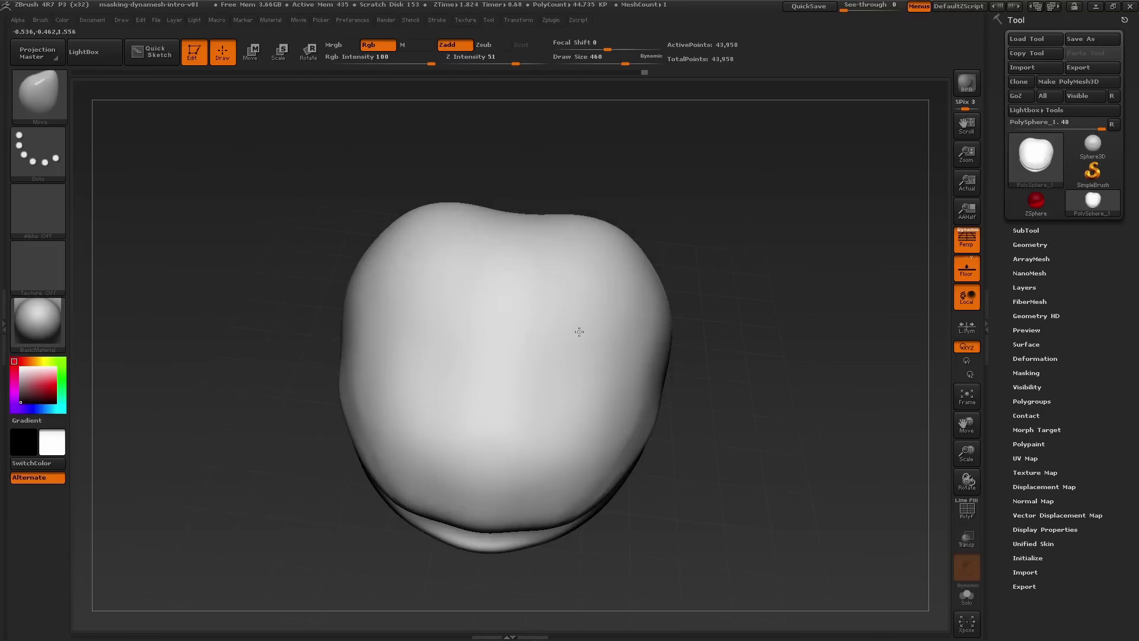
right_drag(579, 332, 575, 319)
mouse_move(523, 224)
right_down()
mouse_move(669, 195)
mouse_move(700, 175)
mouse_move(693, 306)
mouse_move(786, 376)
mouse_move(826, 379)
mouse_move(806, 314)
right_up()
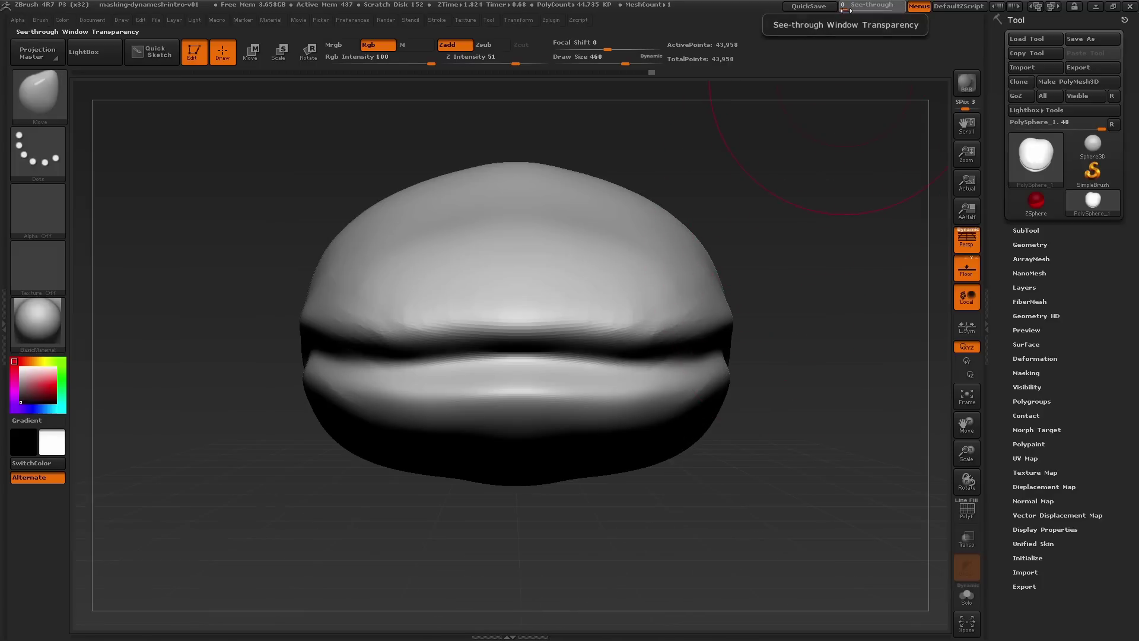
Step: Raise the see-through window transparency to 66 and compare the reduced head with the hammerhead shark reference photo
drag(846, 10, 882, 13)
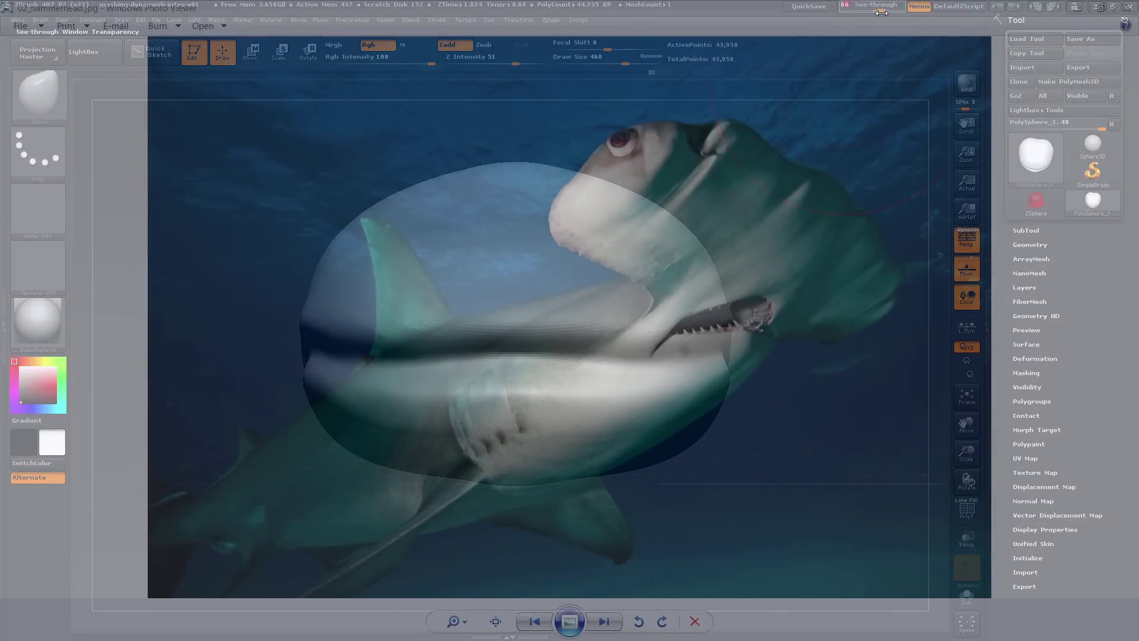
alt+drag(774, 185, 766, 177)
drag(765, 177, 657, 173)
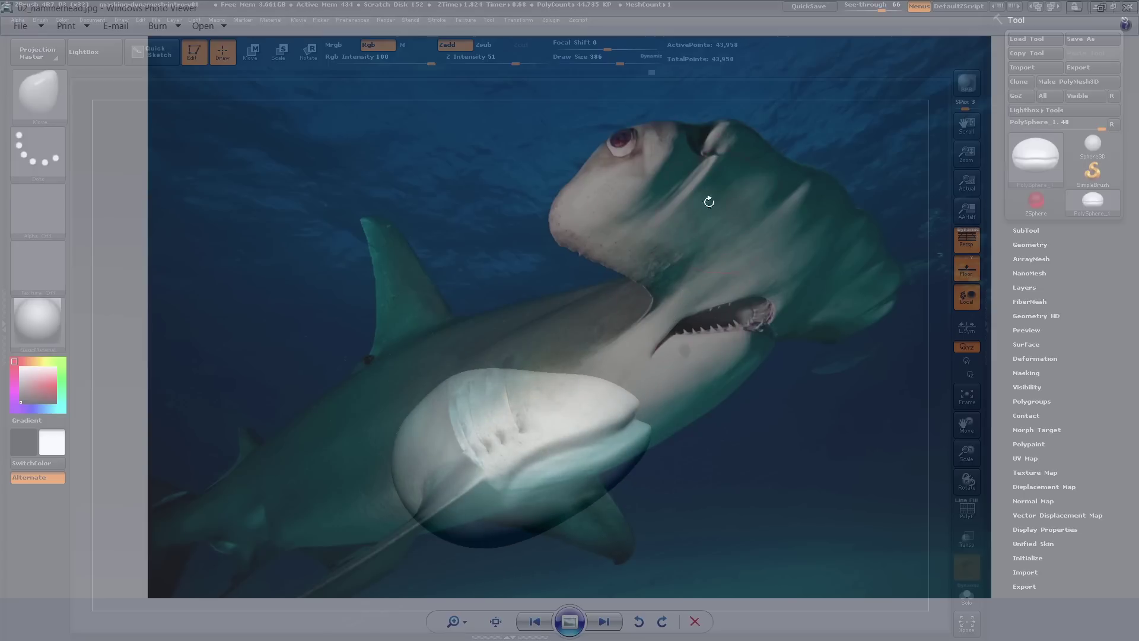
drag(772, 238, 520, 368)
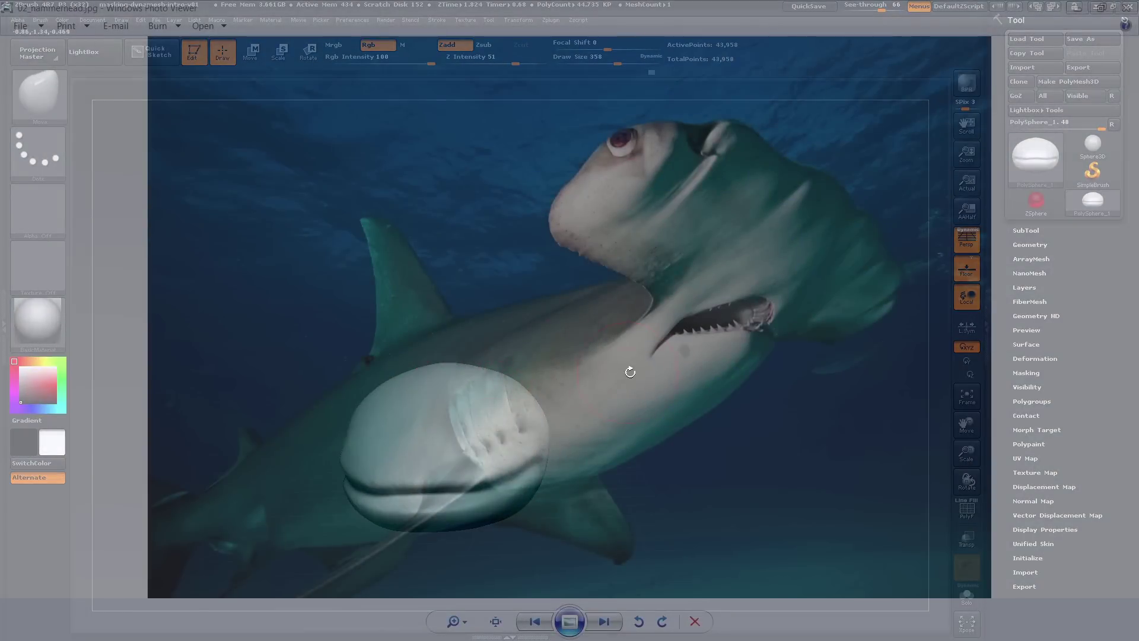
drag(631, 371, 619, 337)
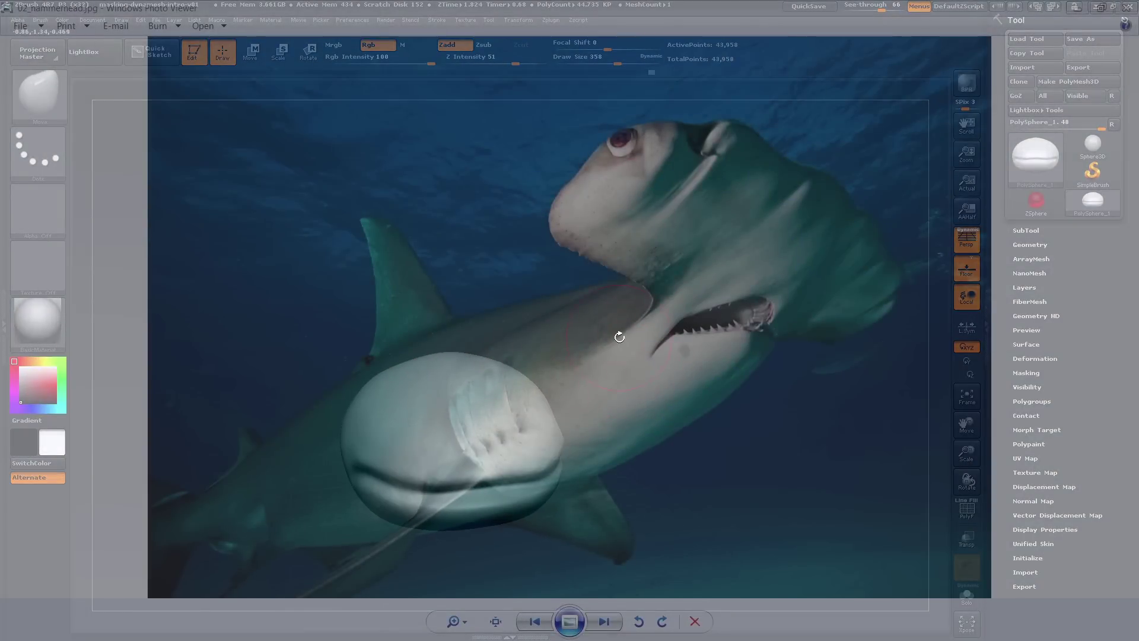
Step: Pull the top of the head up into a peak with the Move brush at draw size 358 and restore see-through to 0
drag(723, 216, 455, 322)
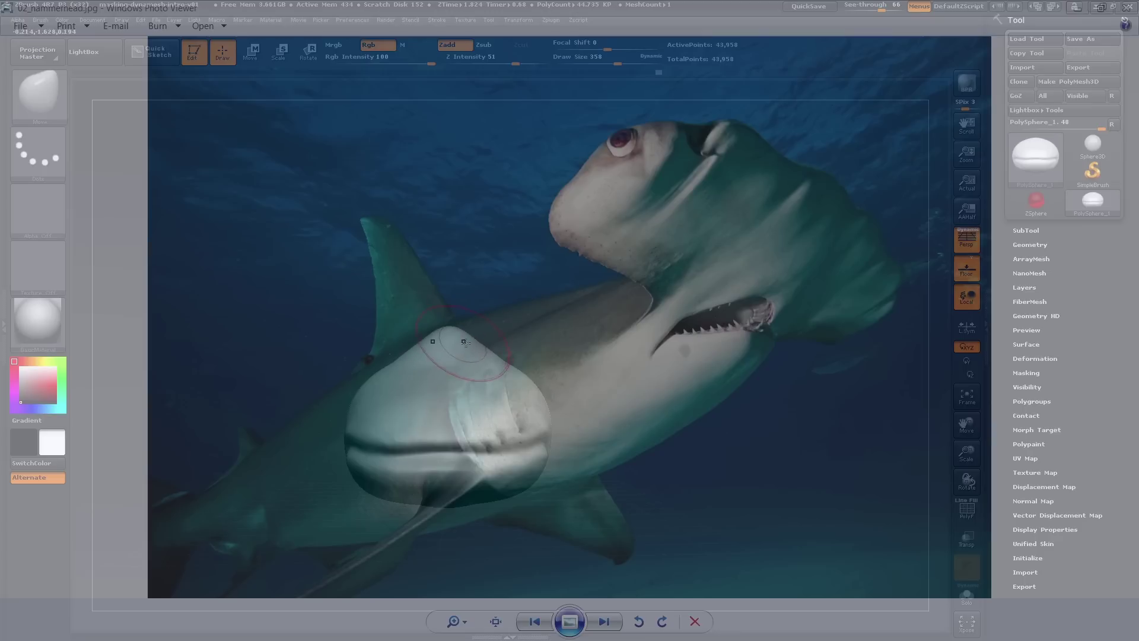
drag(462, 303, 493, 319)
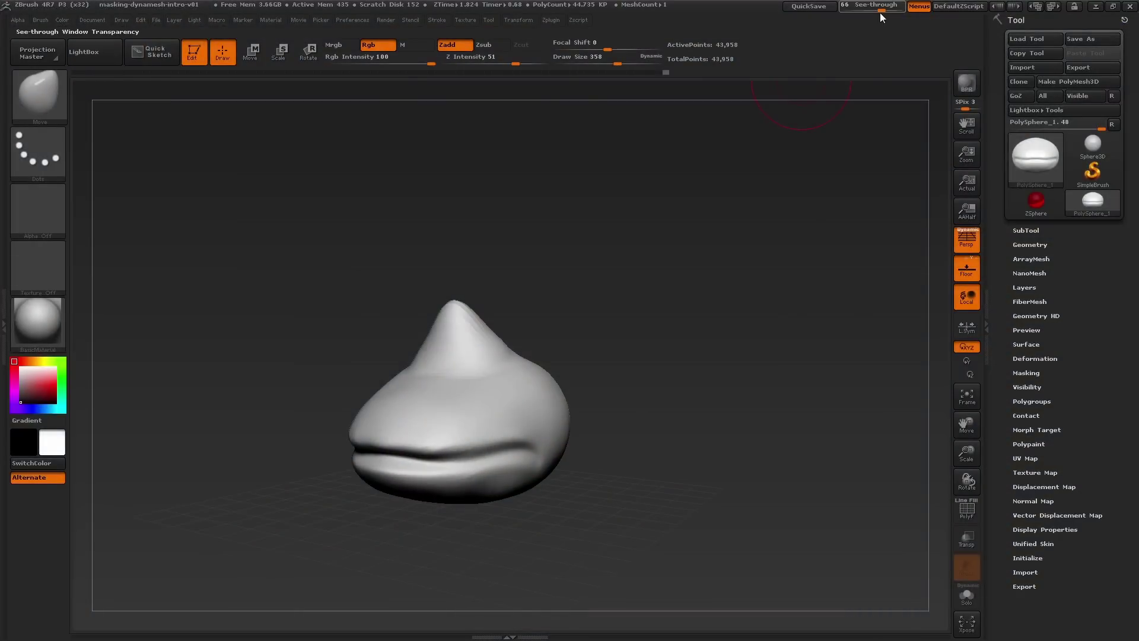
click(882, 11)
drag(882, 11, 813, 34)
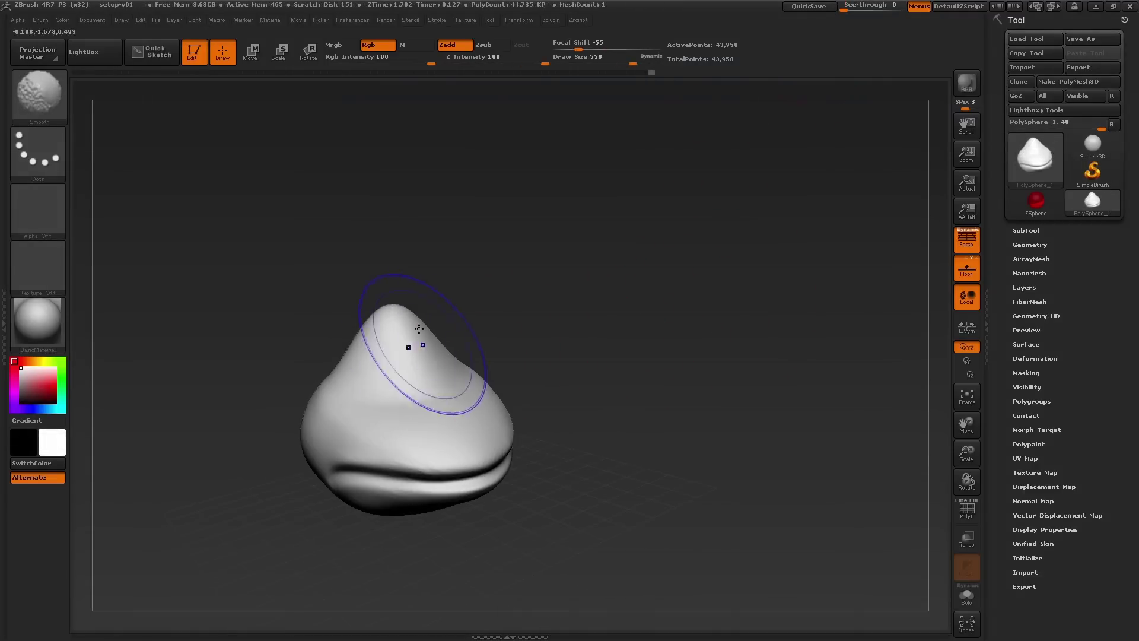
Step: Round off the raised peak with the Smooth brush at draw size 559, checking it from the side
drag(486, 323, 539, 315)
mouse_move(455, 311)
mouse_down()
mouse_move(454, 278)
mouse_move(454, 309)
mouse_up()
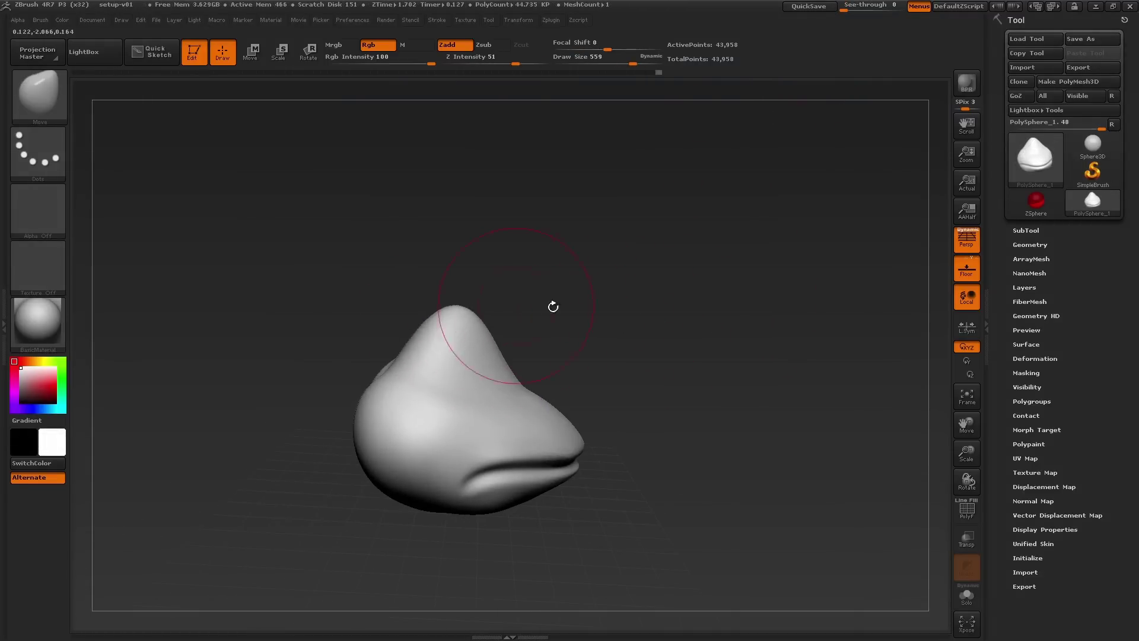
mouse_move(569, 311)
mouse_down()
mouse_move(537, 356)
mouse_move(638, 333)
mouse_move(562, 388)
mouse_up()
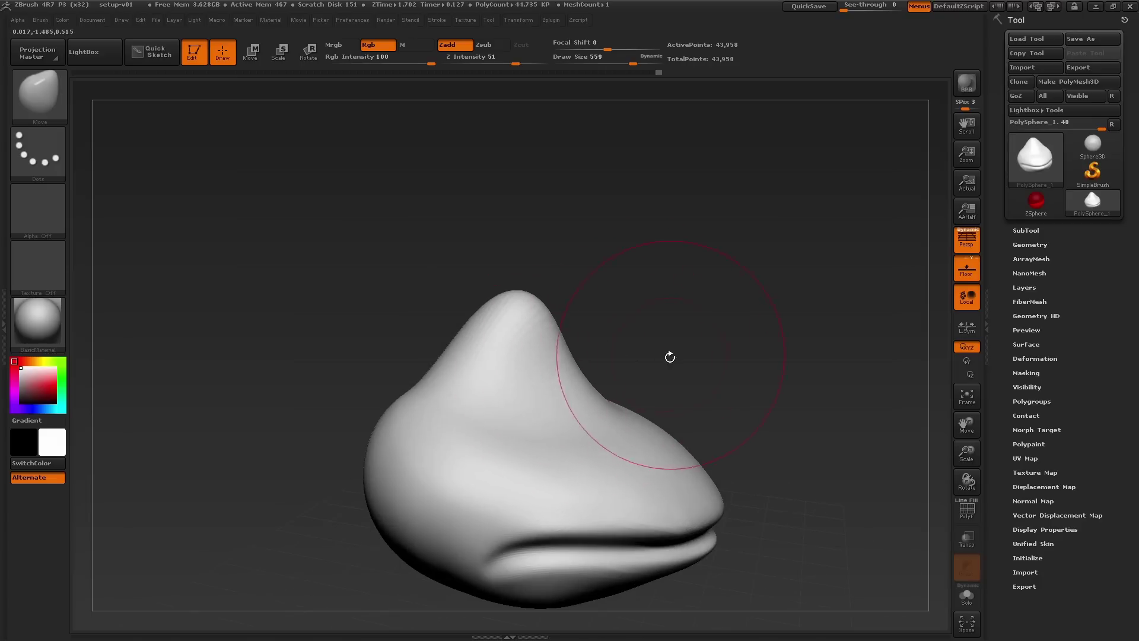
mouse_move(665, 360)
mouse_down()
mouse_move(657, 287)
mouse_move(646, 293)
mouse_up()
Step: Adjust the slopes of the peak with the Move brush at draw size 402 and smooth them
key(bracketleft)
key(])
key(])
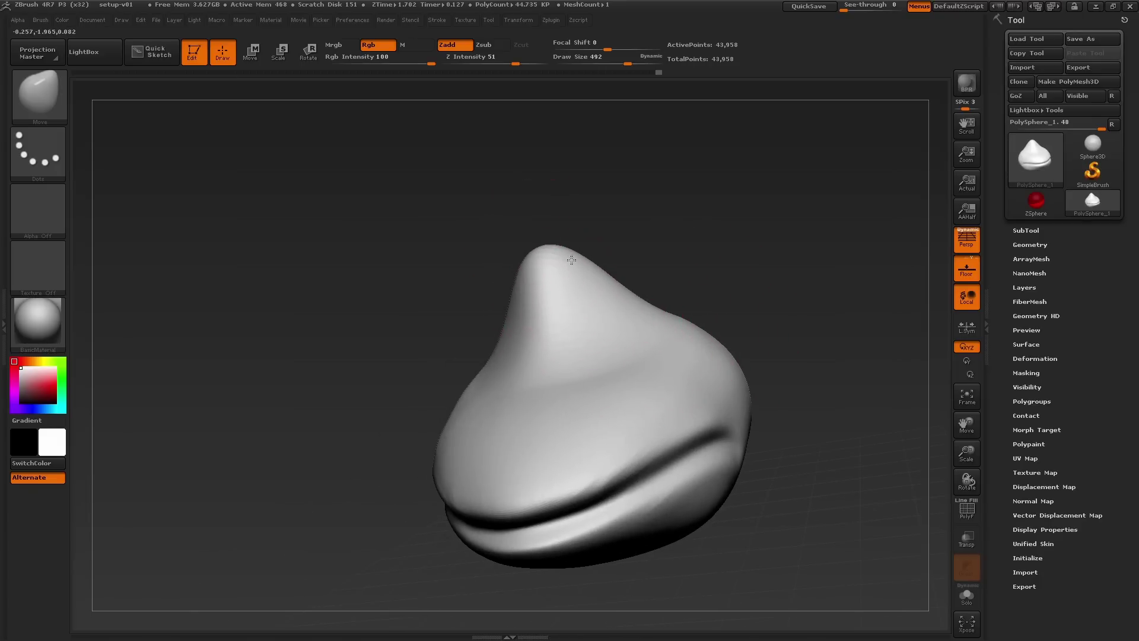
mouse_move(571, 260)
mouse_down()
mouse_move(705, 254)
mouse_move(598, 352)
mouse_up()
shift+drag(529, 315, 564, 330)
drag(564, 330, 584, 326)
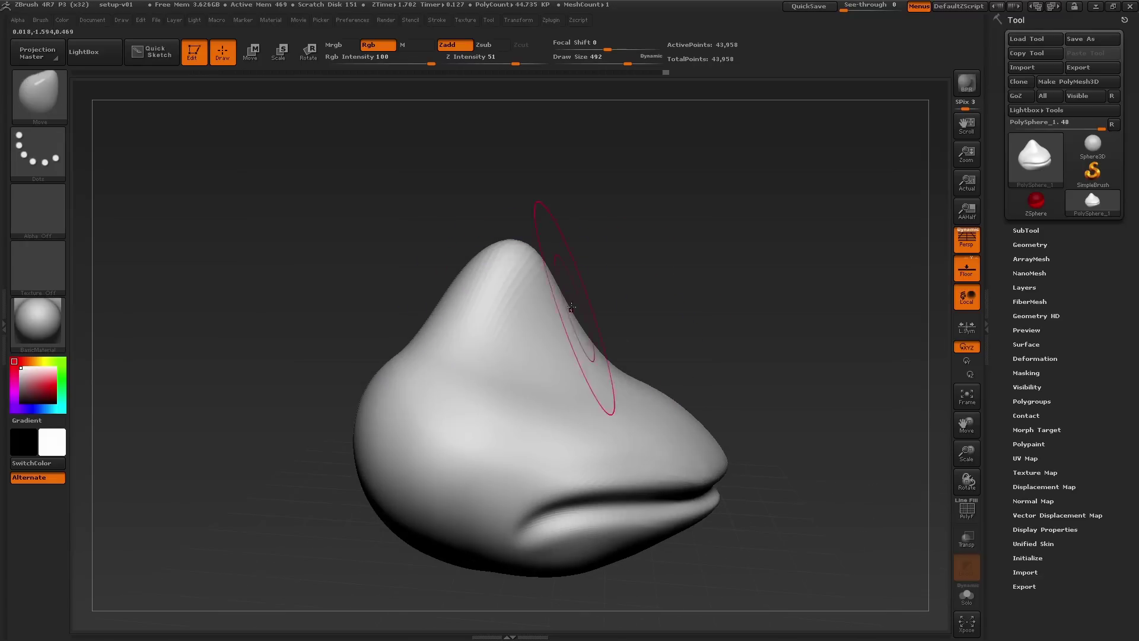
Step: Stretch the peak upward into a tall stalk above the mouth with the Move brush at draw size 445
mouse_move(694, 344)
alt+mouse_down()
mouse_move(704, 285)
mouse_move(743, 299)
mouse_move(722, 325)
mouse_move(565, 307)
alt+mouse_up()
mouse_move(655, 225)
mouse_down()
mouse_move(587, 356)
mouse_move(559, 330)
mouse_up()
alt+drag(646, 291, 579, 275)
mouse_move(590, 226)
mouse_down()
mouse_move(564, 262)
mouse_move(612, 247)
mouse_move(570, 257)
mouse_up()
mouse_move(694, 250)
mouse_down()
mouse_move(574, 262)
mouse_move(617, 249)
mouse_move(573, 248)
mouse_up()
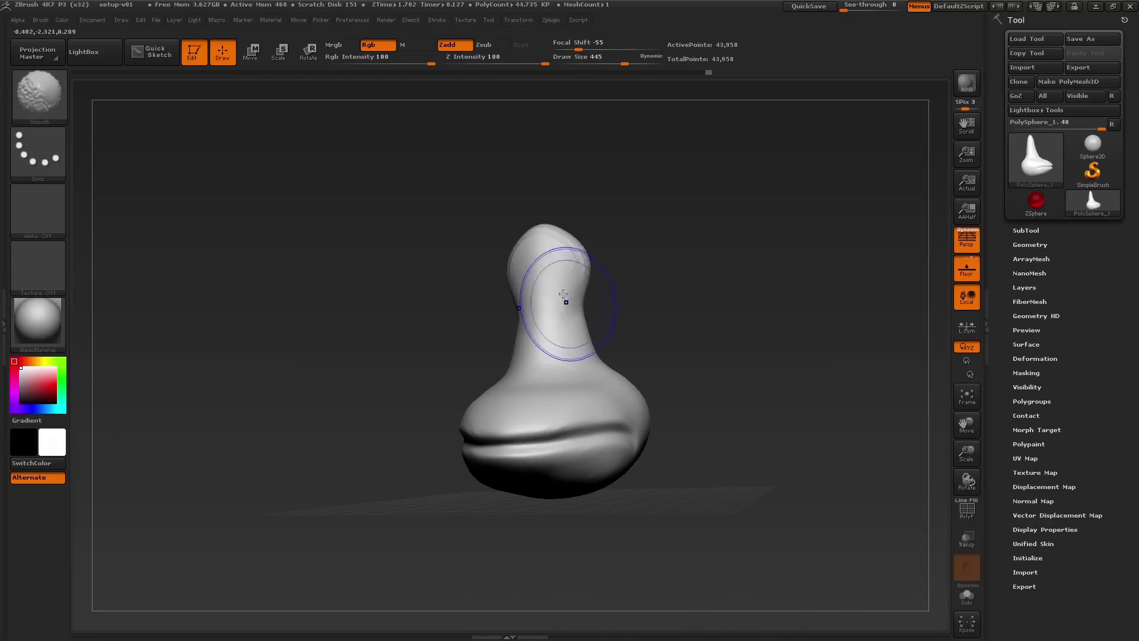
Step: Smooth the stalk's sides and extend and thicken its upper part with the Move brush
mouse_move(562, 294)
mouse_down()
mouse_move(609, 258)
mouse_move(662, 257)
mouse_move(540, 241)
mouse_up()
drag(671, 277, 665, 230)
drag(503, 216, 470, 221)
drag(748, 239, 548, 200)
drag(579, 256, 691, 229)
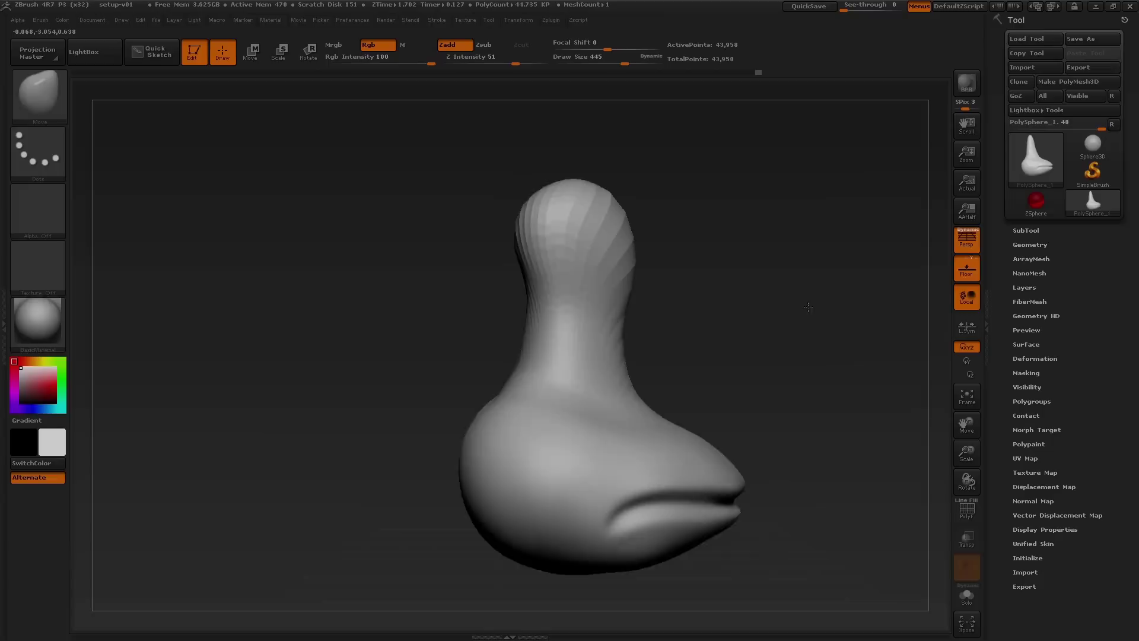
mouse_move(807, 306)
mouse_down()
mouse_move(765, 333)
mouse_move(752, 325)
mouse_move(765, 305)
mouse_move(760, 314)
mouse_up()
shift+drag(625, 372, 657, 367)
mouse_move(765, 277)
mouse_down()
mouse_move(745, 272)
mouse_move(792, 267)
mouse_up()
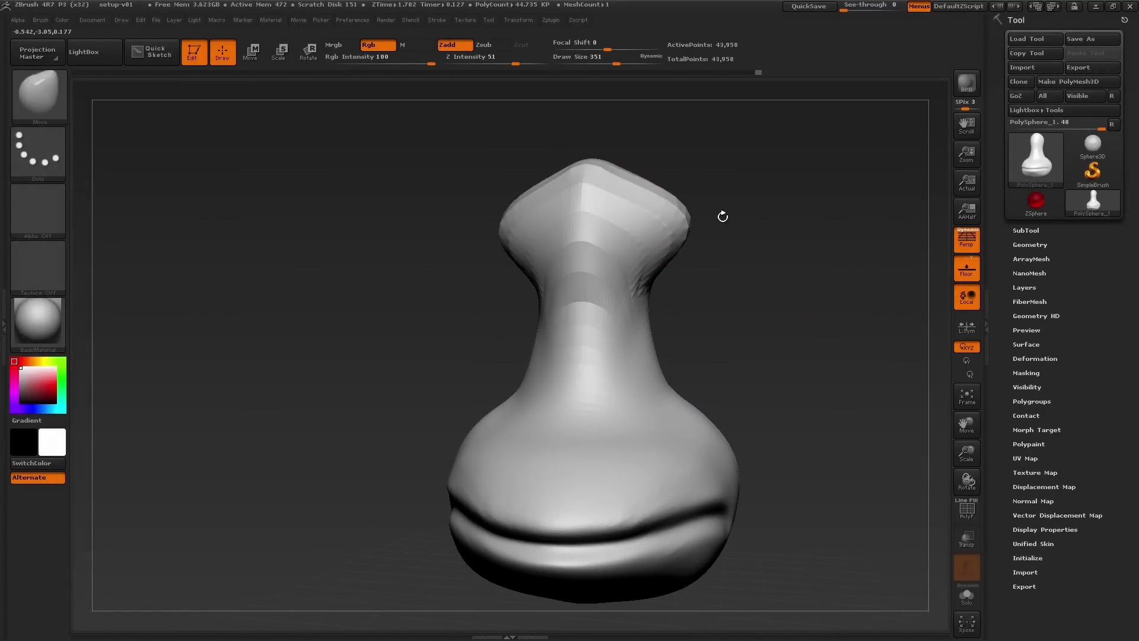
Step: Try to widen the top of the stalk sideways into a hammer shape with the Move brush, and undo the widening
mouse_move(742, 215)
mouse_down()
mouse_move(878, 221)
mouse_move(748, 227)
mouse_move(920, 230)
mouse_move(722, 237)
mouse_move(759, 225)
mouse_move(666, 225)
mouse_move(682, 227)
mouse_up()
key(s)
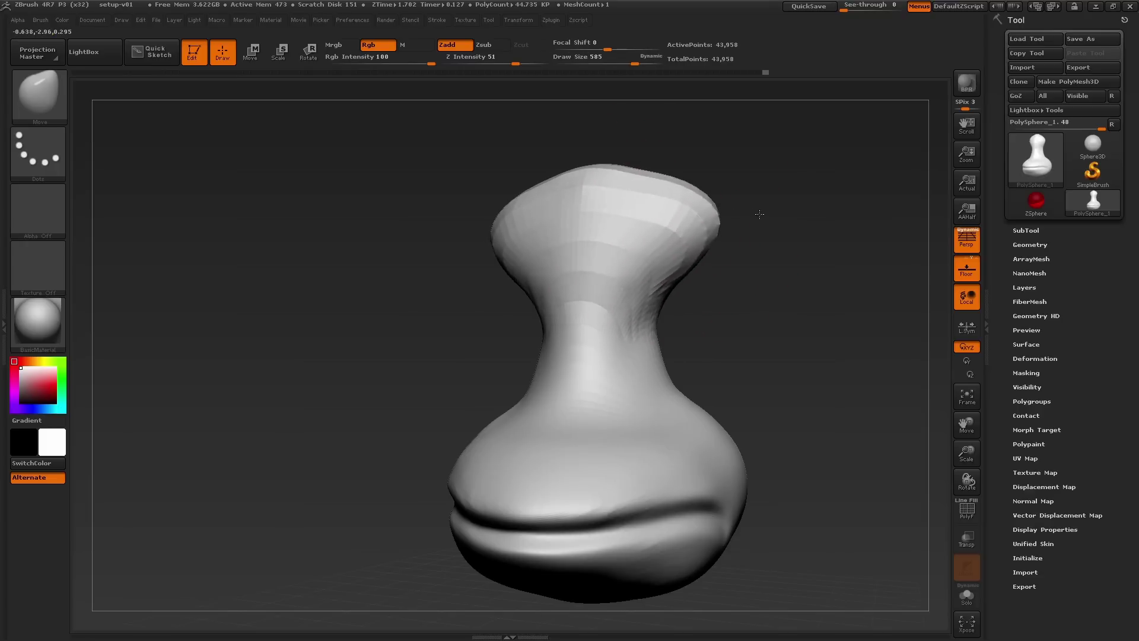
mouse_move(791, 257)
mouse_down()
mouse_move(819, 272)
mouse_move(801, 255)
mouse_up()
drag(650, 219, 663, 217)
drag(756, 217, 715, 220)
drag(607, 227, 626, 223)
mouse_move(754, 237)
mouse_down()
mouse_move(822, 244)
mouse_move(766, 253)
mouse_move(730, 234)
mouse_move(719, 273)
mouse_move(753, 305)
mouse_move(768, 297)
mouse_up()
key(ctrl)
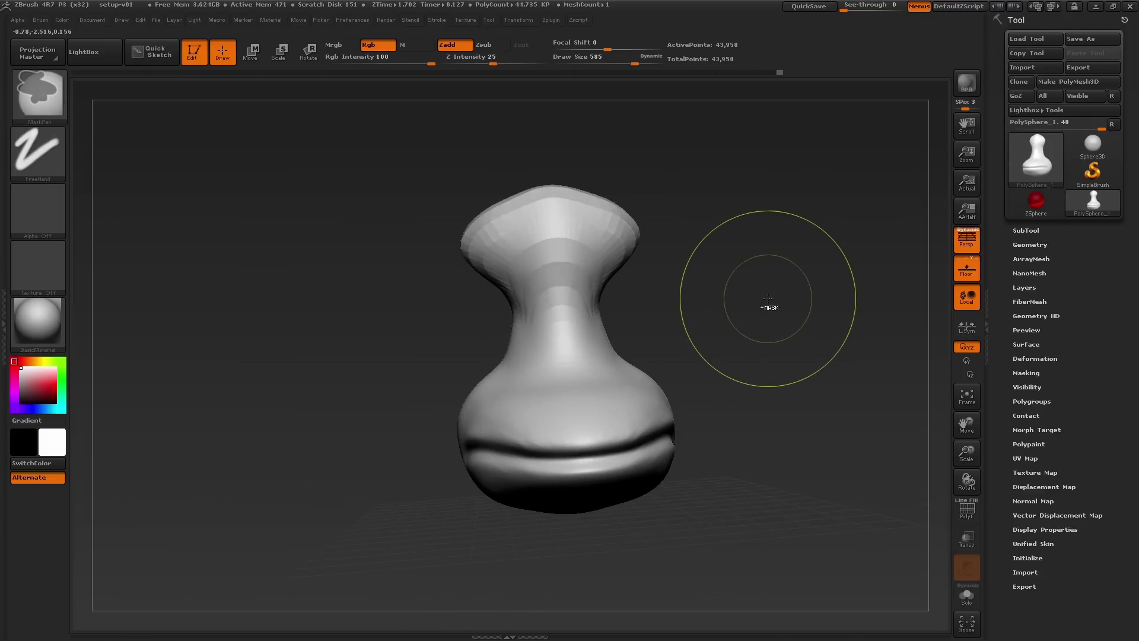
key(ctrl+z)
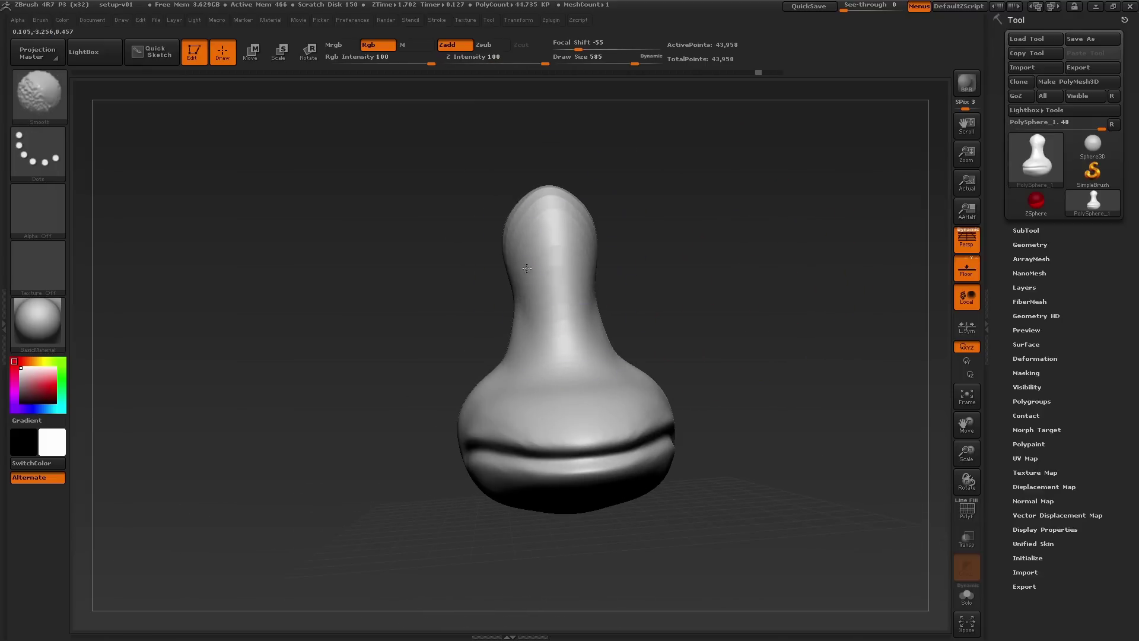
Step: Smooth both sides of the stalk and tidy its rounded top from the front and side
mouse_move(536, 271)
mouse_down()
mouse_move(526, 236)
mouse_move(515, 264)
mouse_up()
drag(629, 273, 593, 276)
shift+drag(512, 243, 516, 296)
drag(683, 249, 605, 232)
drag(557, 183, 572, 191)
Step: Enlarge the Move brush to draw size 657, fill out the stalk's profile, and smooth its front base and upper part
drag(626, 174, 569, 195)
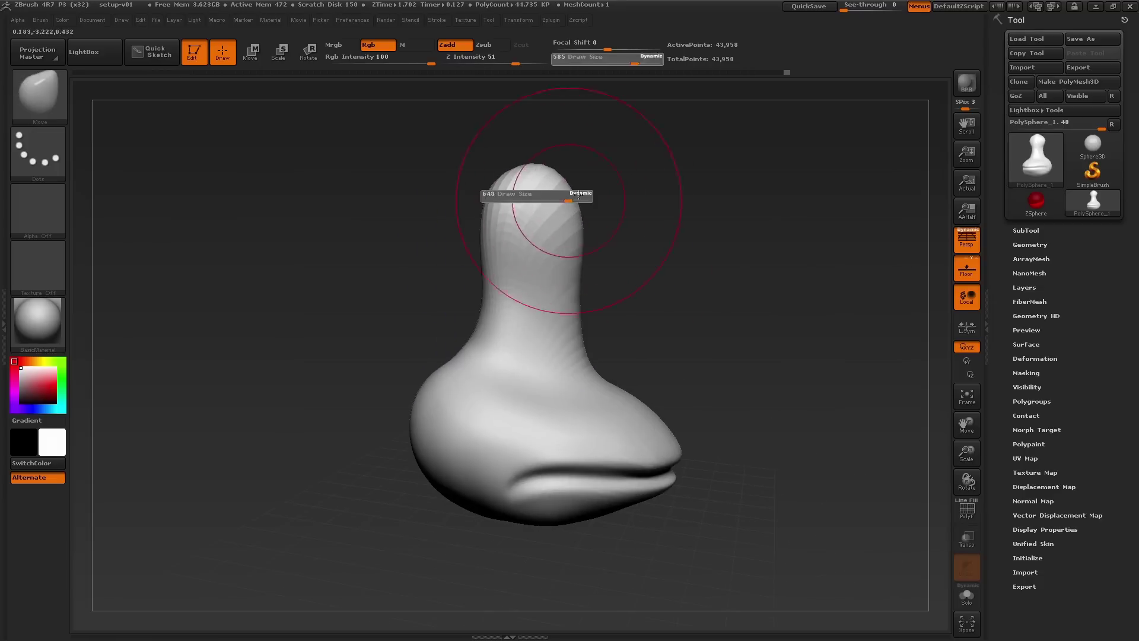
shift+drag(528, 230, 522, 228)
mouse_move(584, 261)
right_down()
mouse_move(501, 288)
mouse_move(611, 341)
right_up()
alt+right_drag(643, 305, 635, 344)
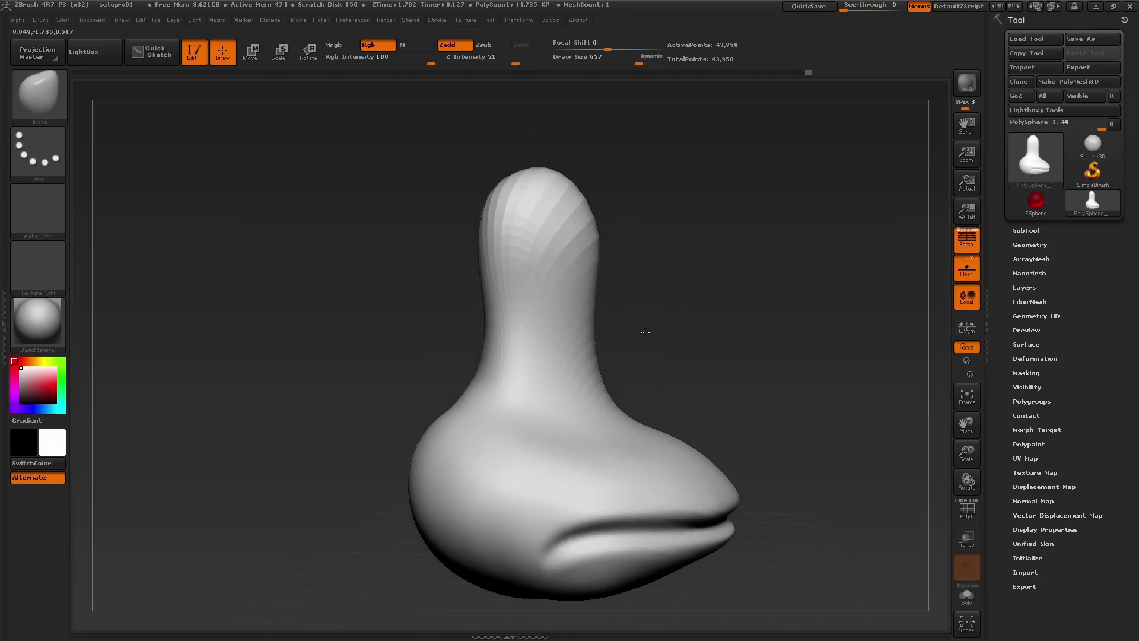
shift+drag(591, 417, 590, 398)
shift+drag(542, 220, 546, 207)
Step: Shape the back of the stalk with the Move brush, smooth its transition into the head, and reduce the draw size to 408
right_drag(578, 229, 625, 221)
shift+drag(461, 383, 468, 400)
shift+drag(505, 267, 513, 308)
right_drag(495, 219, 533, 220)
shift+drag(487, 284, 493, 308)
right_drag(479, 211, 445, 210)
key(s)
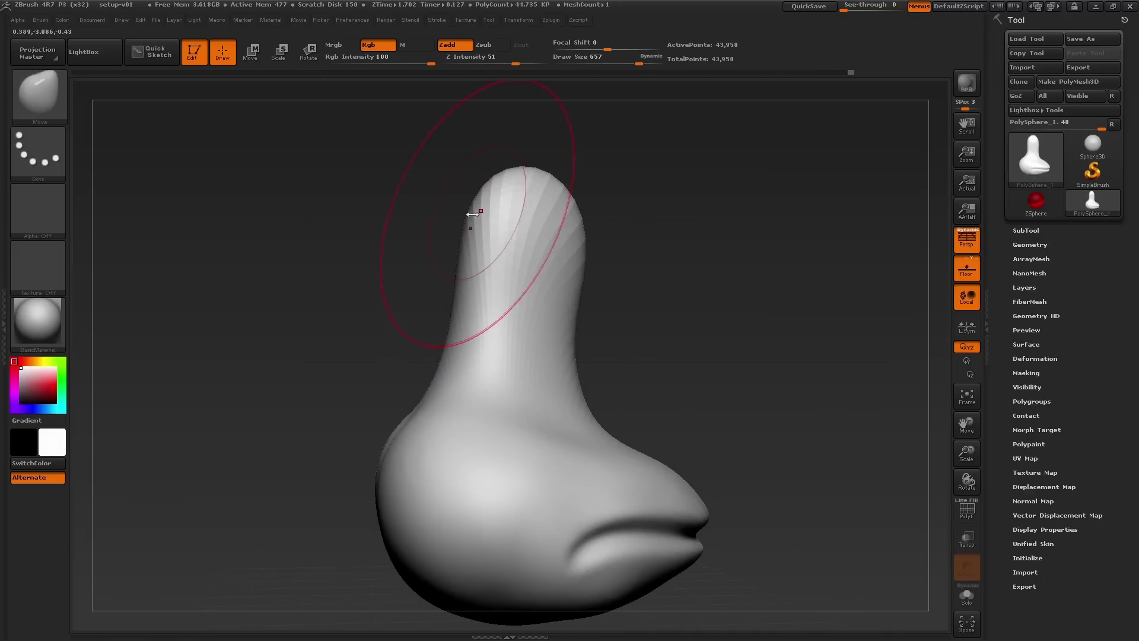
drag(476, 212, 470, 211)
drag(628, 199, 734, 302)
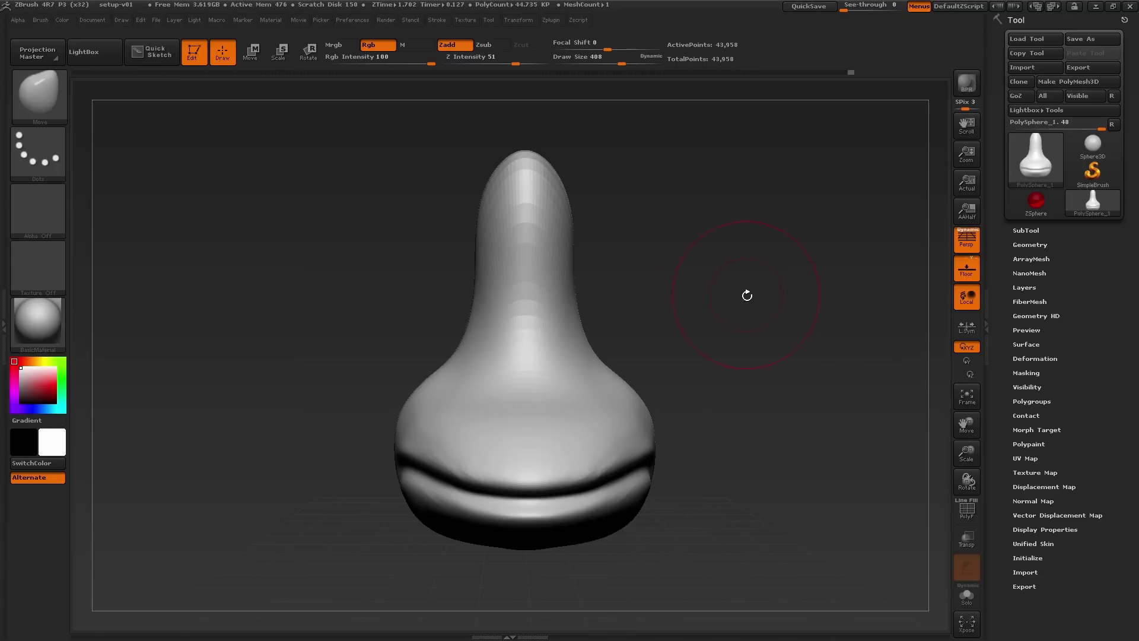
Step: Bring up the masking brush and view the available mask brush types
key(ctrl)
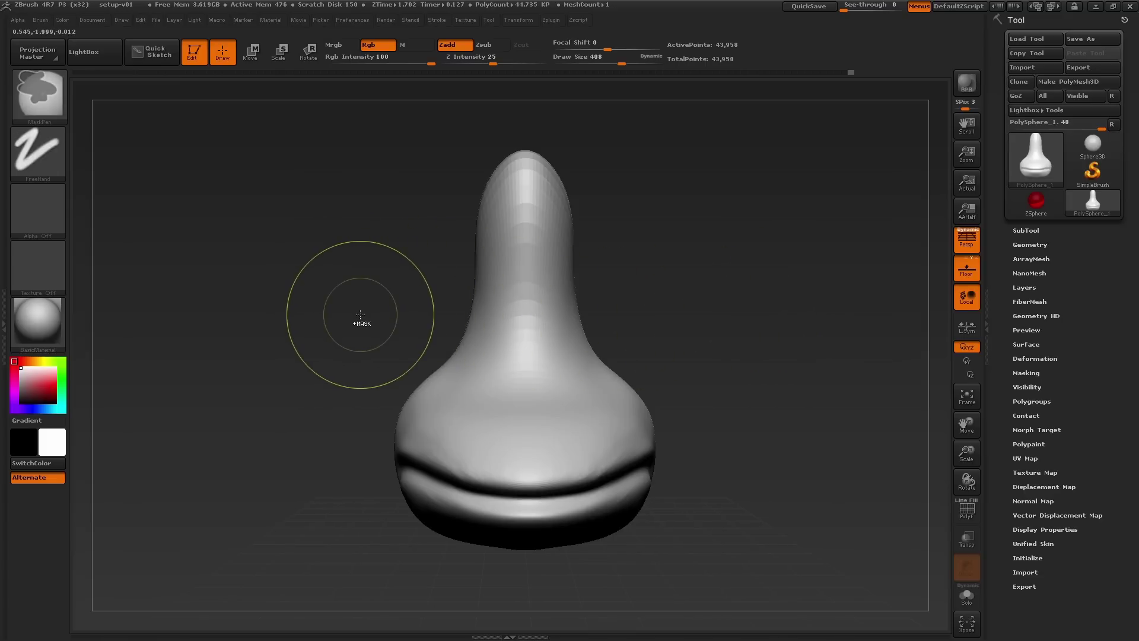
key(ctrl)
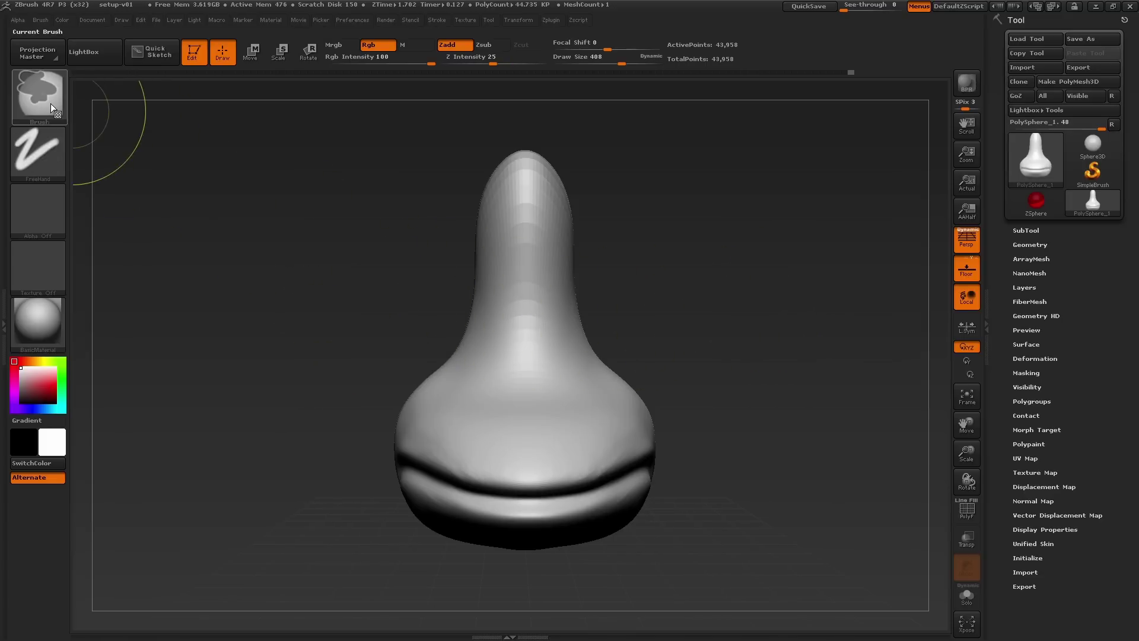
mouse_move(50, 101)
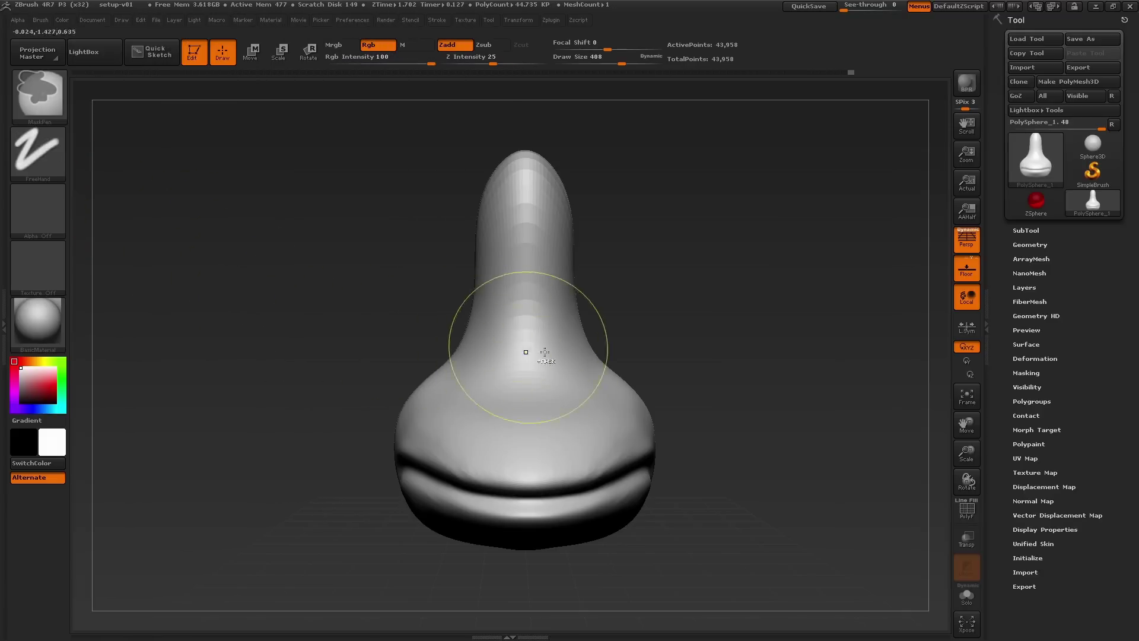
click(59, 103)
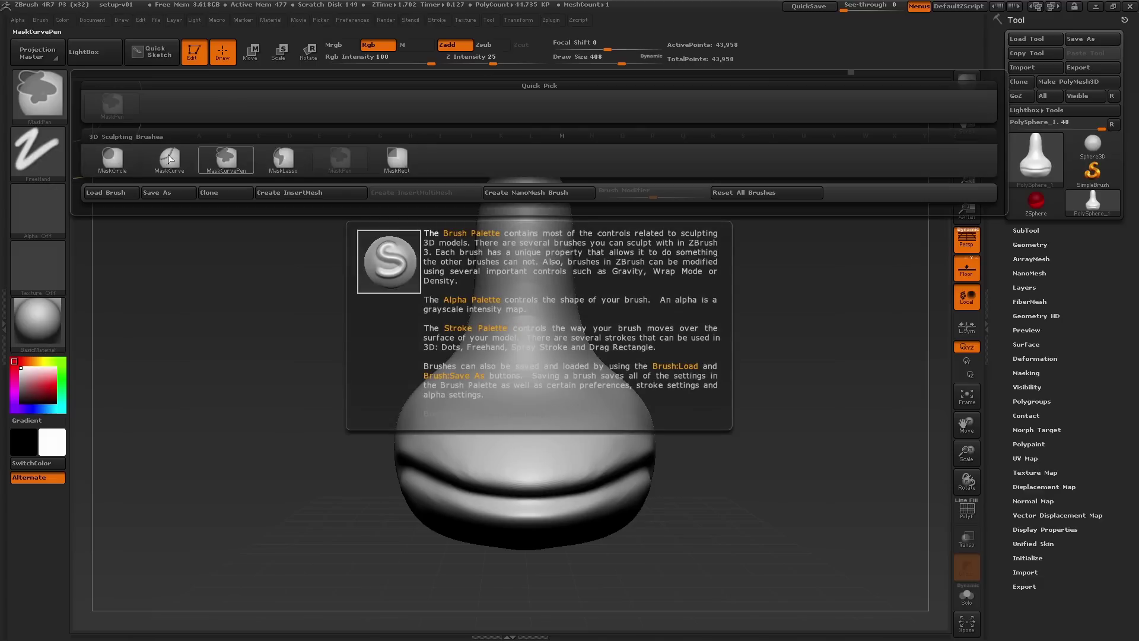
Step: Reduce the draw size to 344 and mask the outer sides of the head and stalk symmetrically with a rectangular mask
mouse_move(319, 360)
alt+mouse_down()
mouse_move(296, 357)
mouse_move(333, 371)
mouse_move(322, 376)
mouse_move(334, 386)
alt+mouse_up()
key(s)
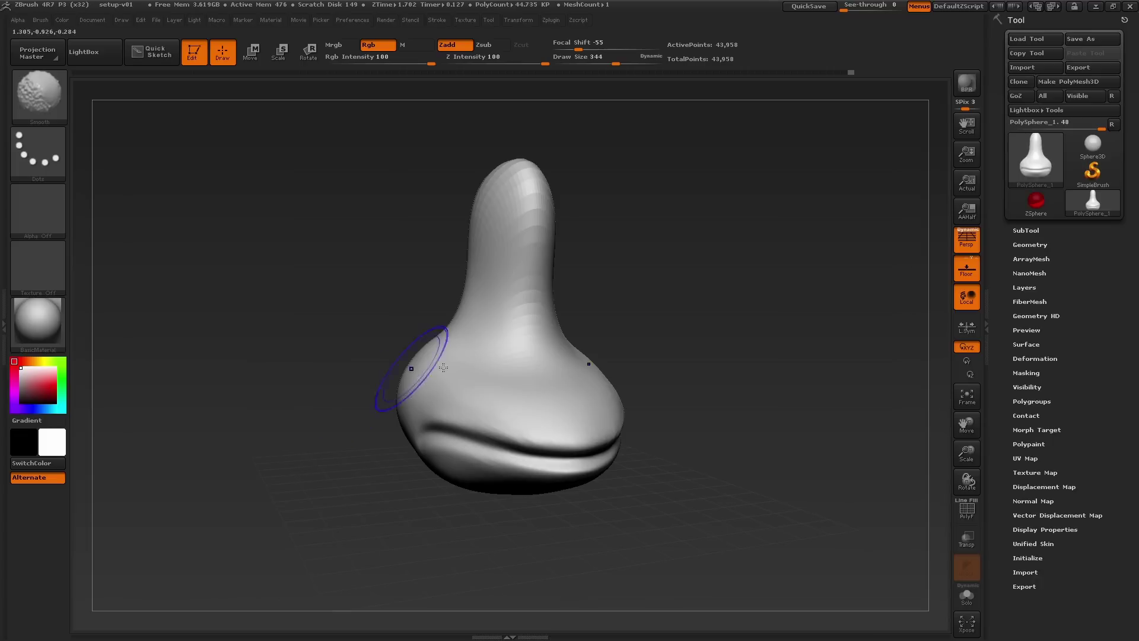
shift+drag(451, 367, 505, 341)
key(ctrl)
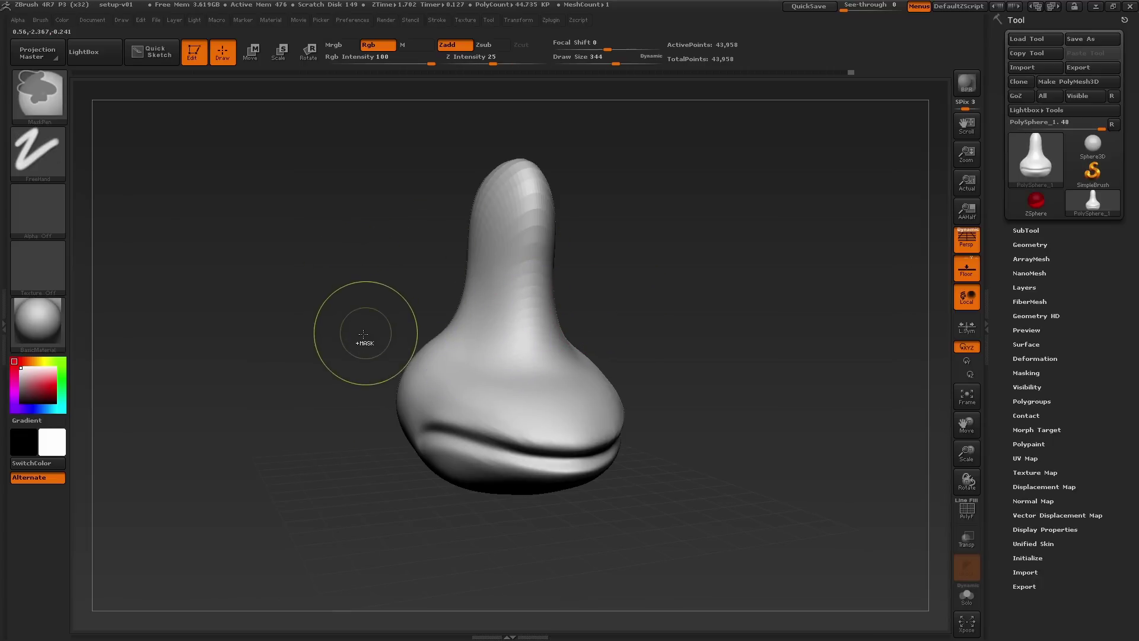
drag(355, 333, 350, 344)
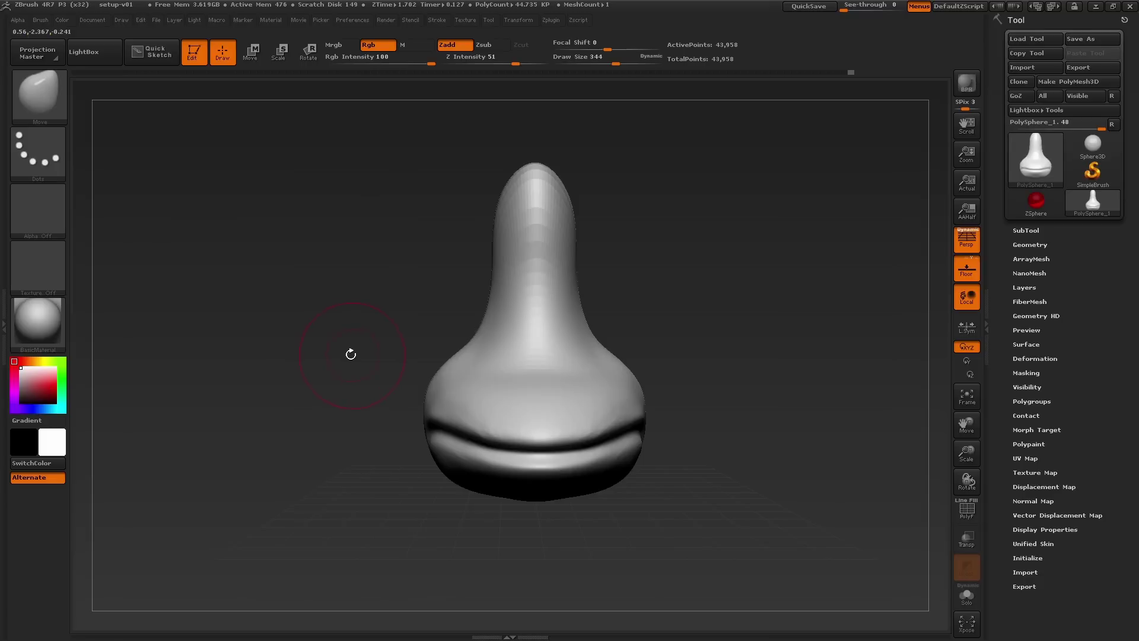
key(ctrl)
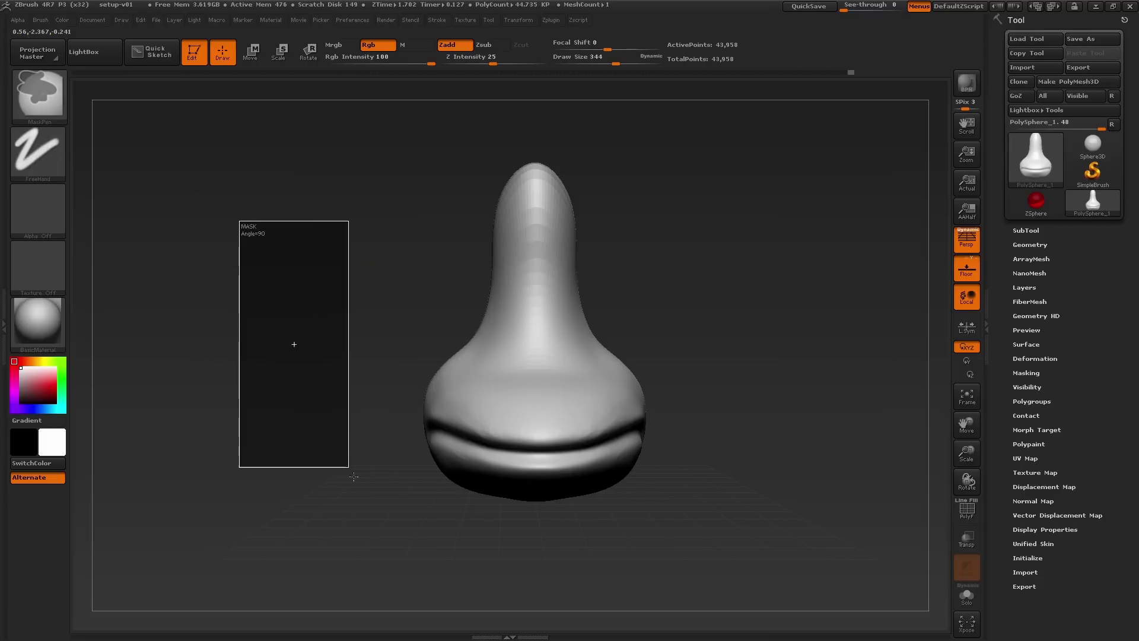
mouse_move(354, 477)
mouse_down()
mouse_move(487, 530)
mouse_move(318, 545)
mouse_move(424, 361)
mouse_move(460, 502)
mouse_move(338, 341)
mouse_move(490, 488)
mouse_move(499, 521)
mouse_up()
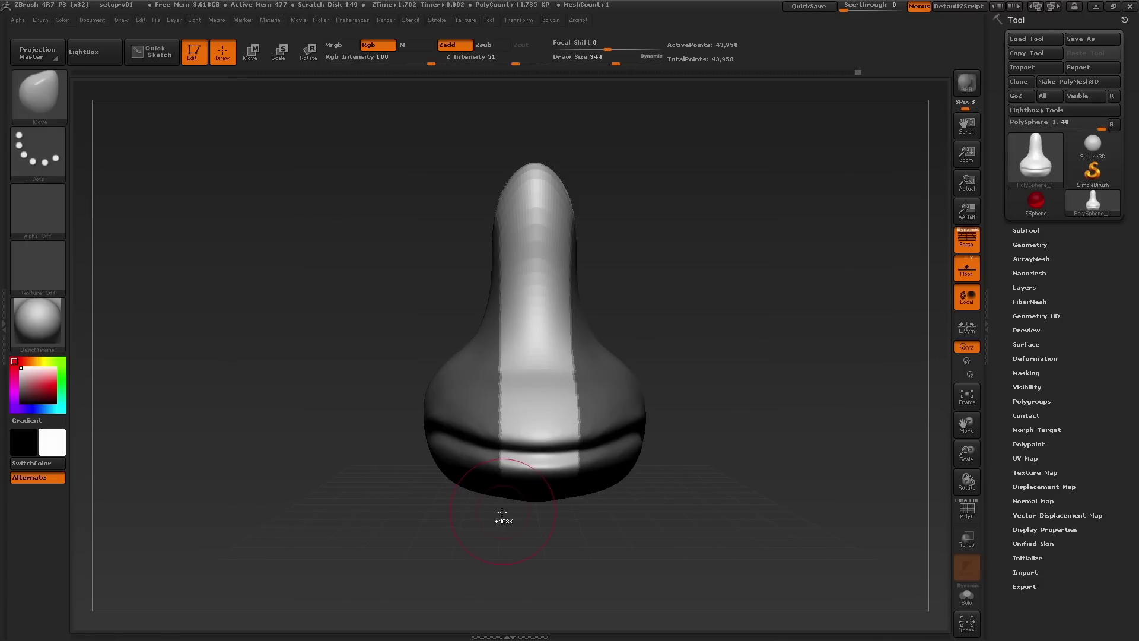
Step: Examine the masked sides from an angle and clear the mask from the whole model
mouse_move(739, 448)
mouse_down()
mouse_move(795, 490)
mouse_move(768, 490)
mouse_move(803, 486)
mouse_move(760, 447)
mouse_up()
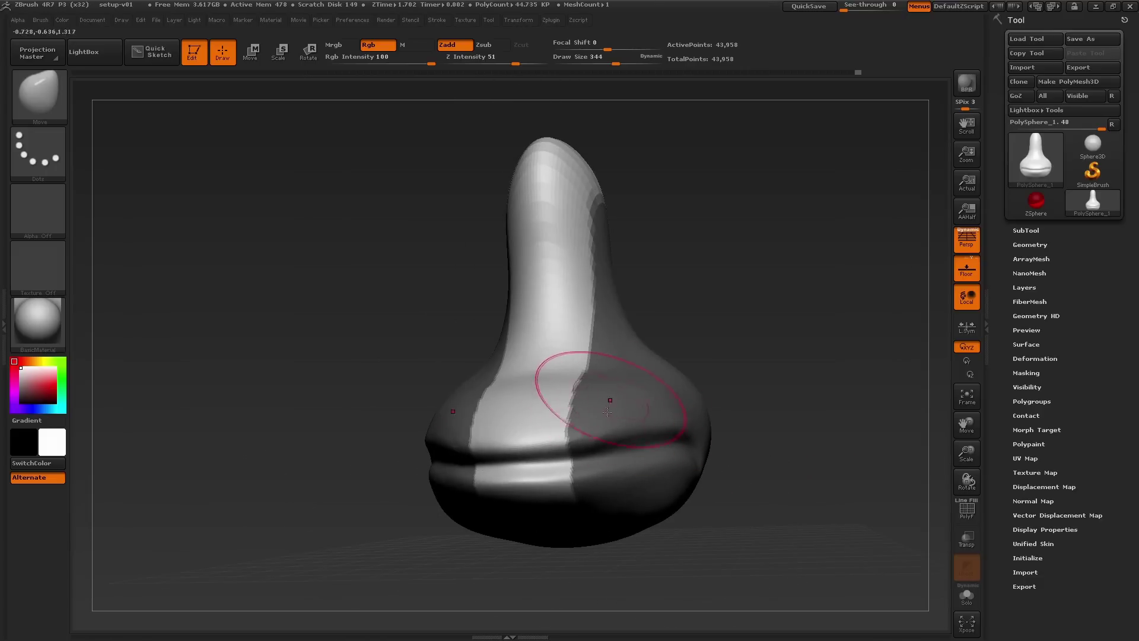
mouse_move(634, 419)
right_down()
mouse_move(662, 418)
mouse_move(643, 421)
right_up()
drag(643, 421, 653, 401)
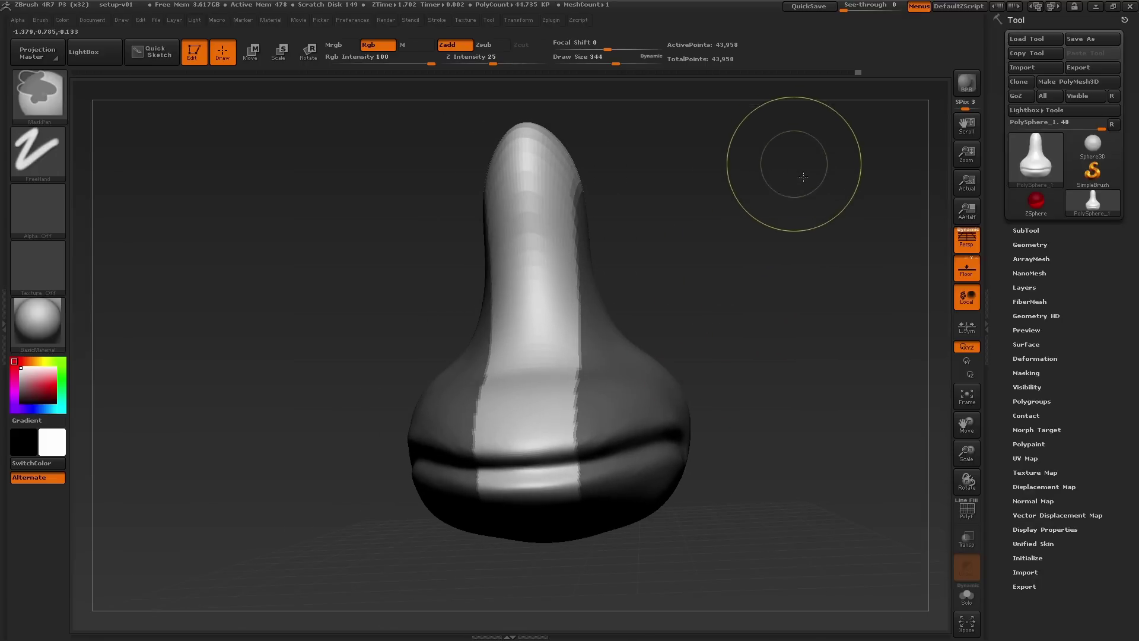
ctrl+drag(796, 167, 860, 394)
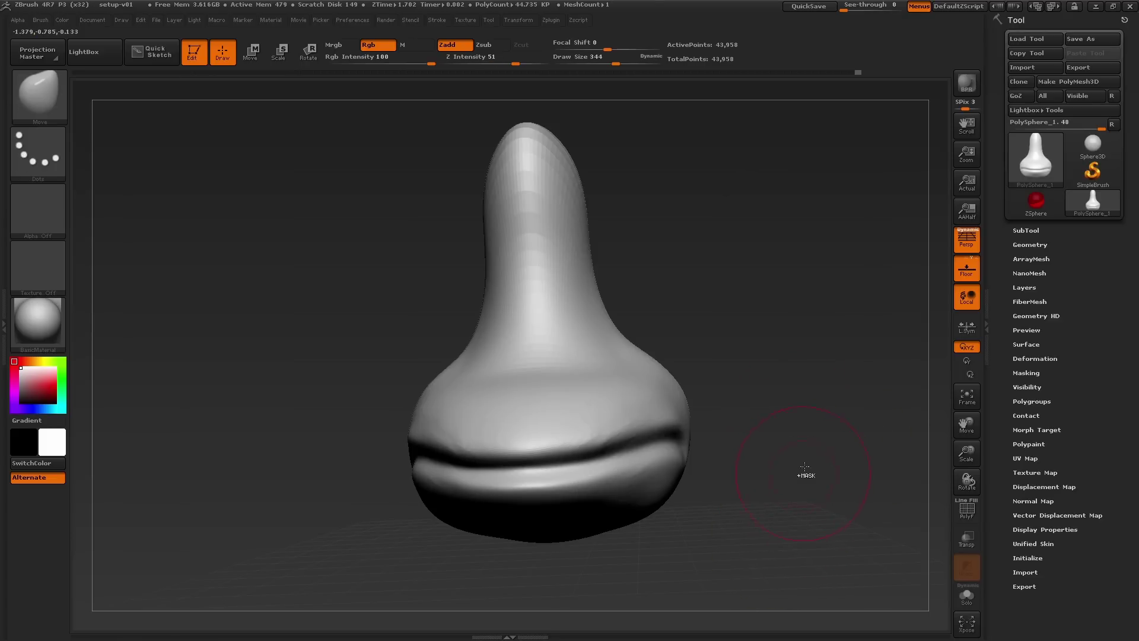
key(ctrl+z)
mouse_move(751, 214)
ctrl+mouse_down()
mouse_move(872, 446)
mouse_move(864, 467)
mouse_move(809, 472)
mouse_move(831, 439)
mouse_move(699, 433)
mouse_move(684, 395)
ctrl+mouse_up()
Step: Set the draw size to 77 and paint a freehand mask on the side of the head above the mouth corner
key(s)
alt+drag(736, 328, 794, 252)
key(ctrl)
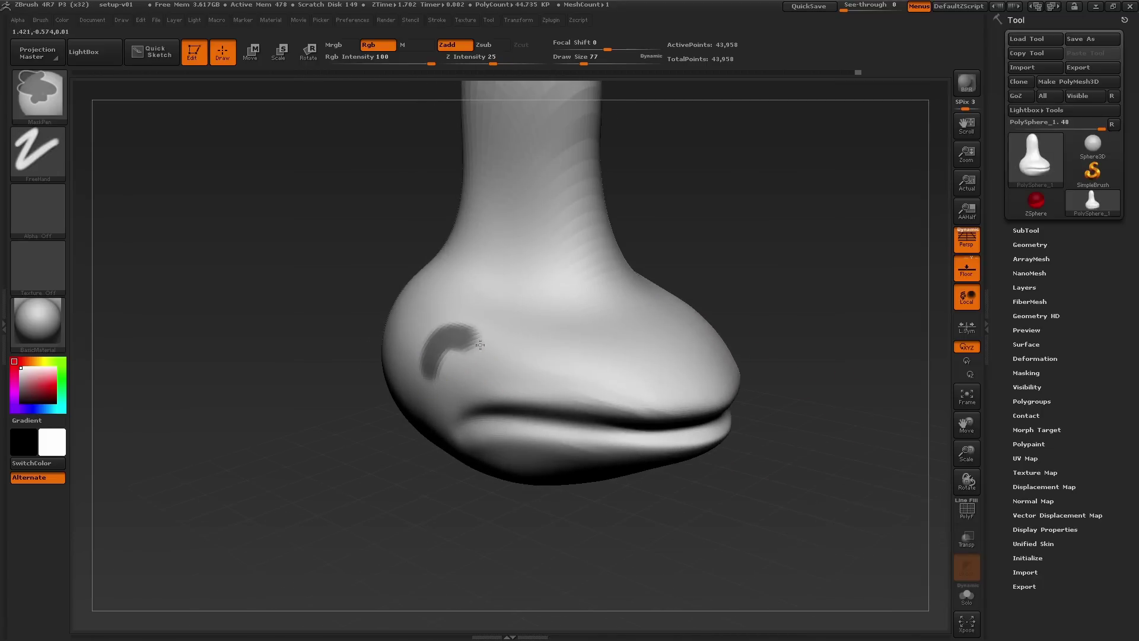
ctrl+drag(437, 365, 556, 347)
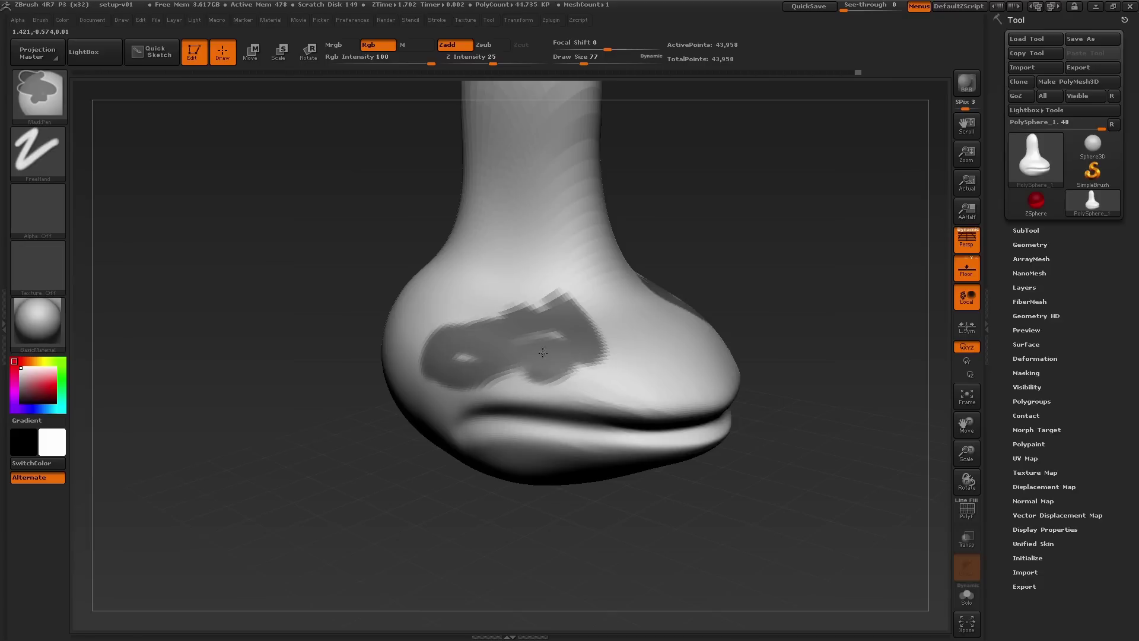
Step: Fill the freehand mask across the side of the head above the mouth and extend it over the back with a rectangular mask
ctrl+drag(537, 310, 445, 334)
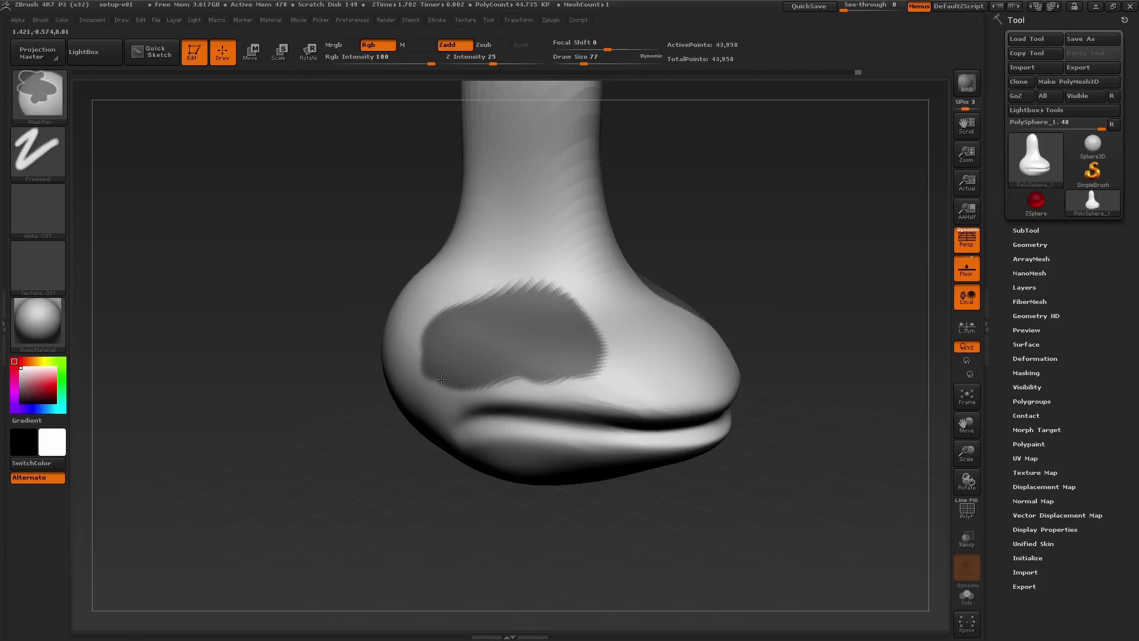
ctrl+drag(446, 385, 606, 359)
right_drag(485, 407, 534, 430)
mouse_move(540, 324)
ctrl+mouse_down()
mouse_move(413, 353)
mouse_move(425, 272)
ctrl+mouse_up()
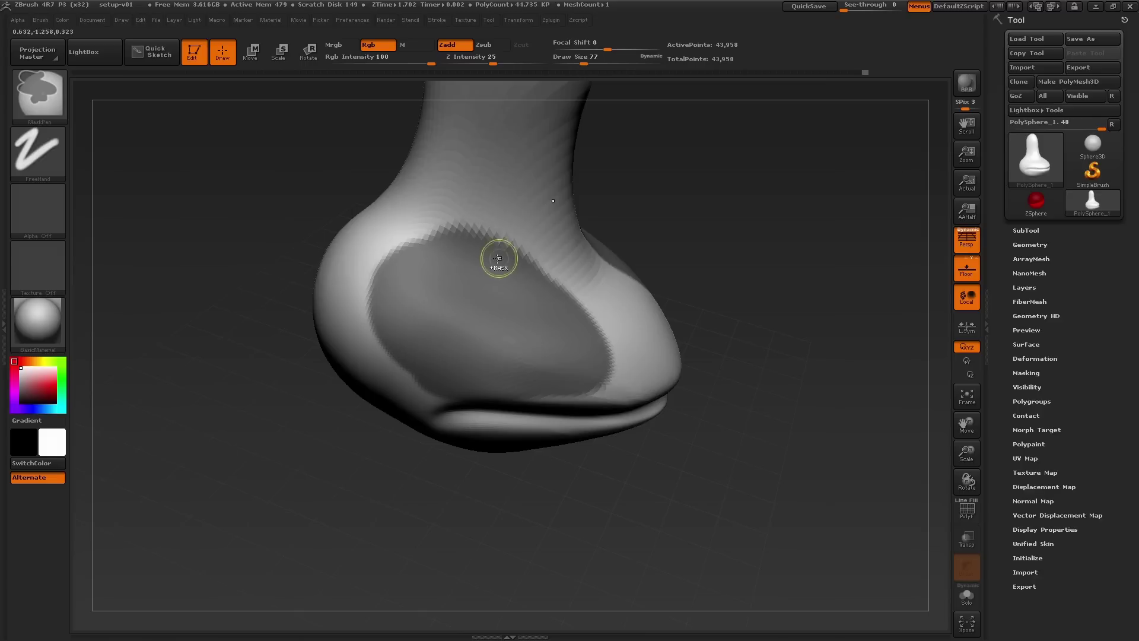
mouse_move(156, 278)
ctrl+mouse_down()
mouse_move(339, 494)
mouse_move(387, 520)
ctrl+mouse_up()
Step: Try the Move brush at a larger draw size on the unmasked surface beside the side mask
drag(585, 499, 582, 522)
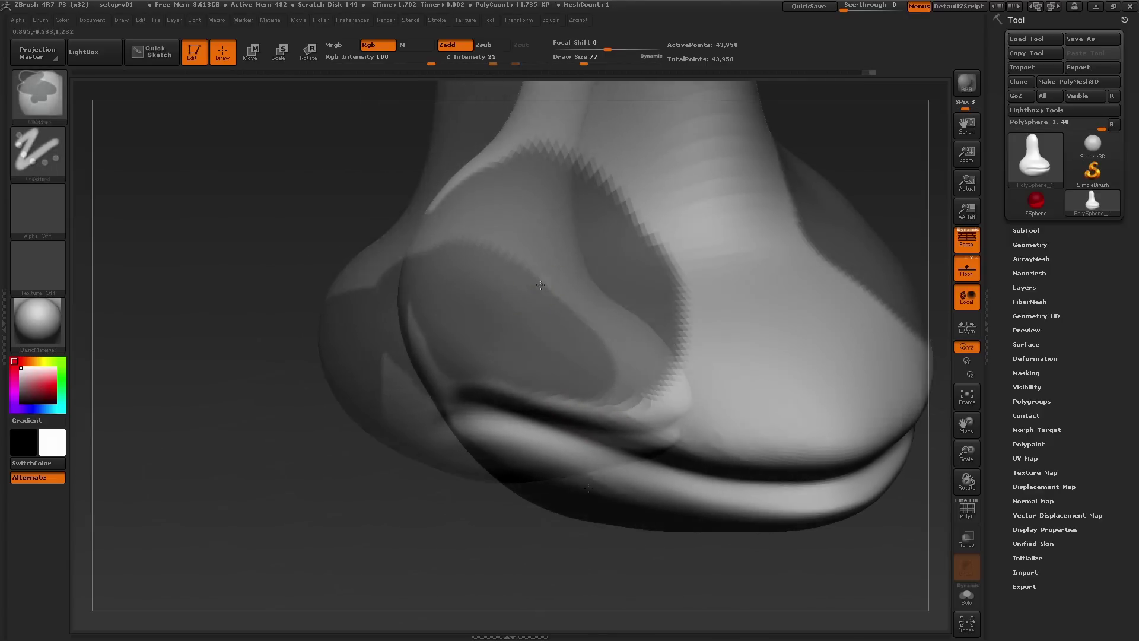
drag(541, 285, 521, 365)
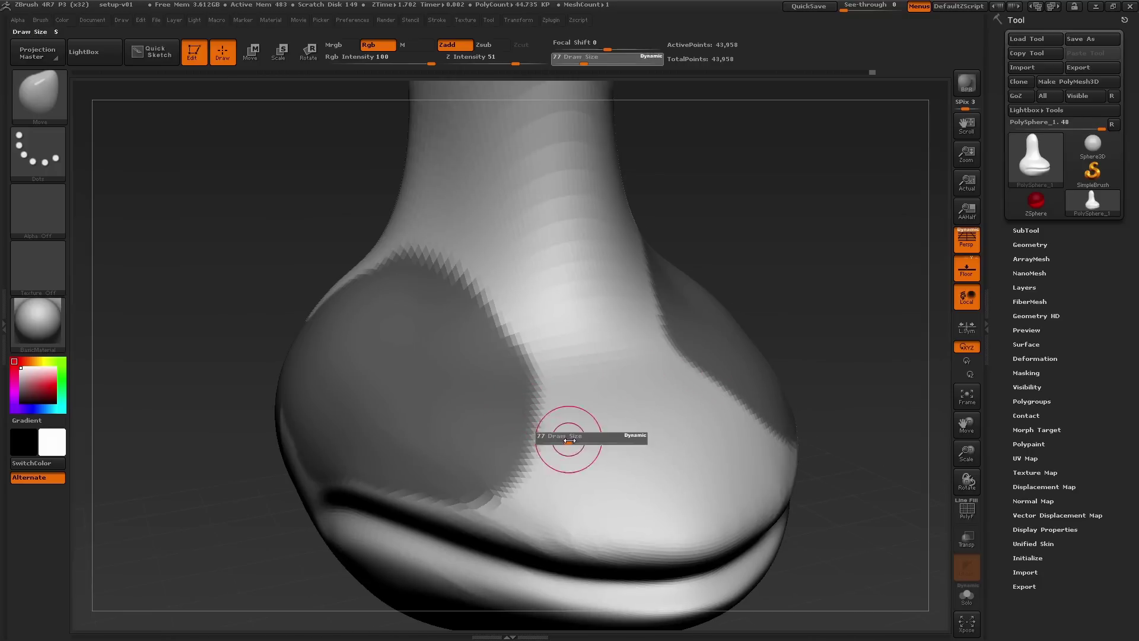
drag(570, 441, 596, 440)
right_drag(593, 407, 598, 365)
key(s)
drag(579, 411, 592, 410)
right_drag(593, 390, 649, 373)
drag(535, 331, 533, 327)
mouse_move(614, 345)
right_down()
mouse_move(564, 341)
mouse_move(557, 315)
mouse_move(600, 376)
mouse_move(647, 375)
right_up()
Step: Set the draw size to 311 and build up the unmasked snout and neck around the mask with the ClayBuildup brush
key(s)
drag(580, 364, 588, 363)
right_drag(578, 349, 661, 358)
mouse_move(661, 357)
mouse_down()
mouse_move(736, 402)
mouse_move(730, 379)
mouse_move(622, 330)
mouse_move(599, 345)
mouse_move(617, 345)
mouse_move(629, 381)
mouse_move(578, 477)
mouse_move(593, 486)
mouse_move(542, 455)
mouse_move(539, 531)
mouse_move(527, 538)
mouse_move(541, 468)
mouse_move(668, 350)
mouse_up()
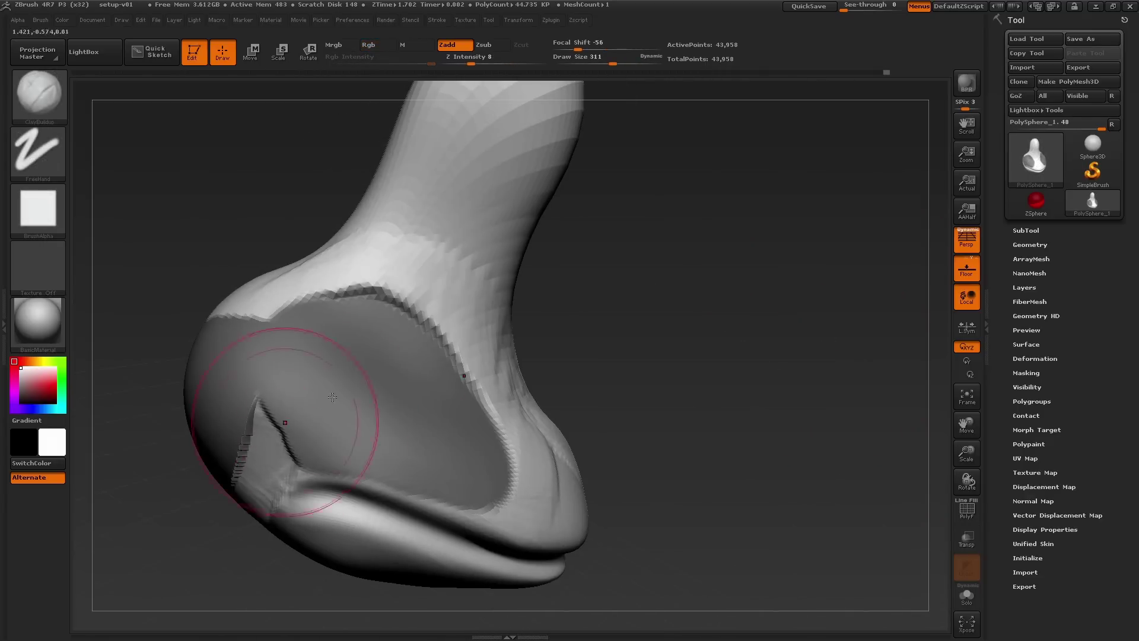
drag(671, 377, 661, 341)
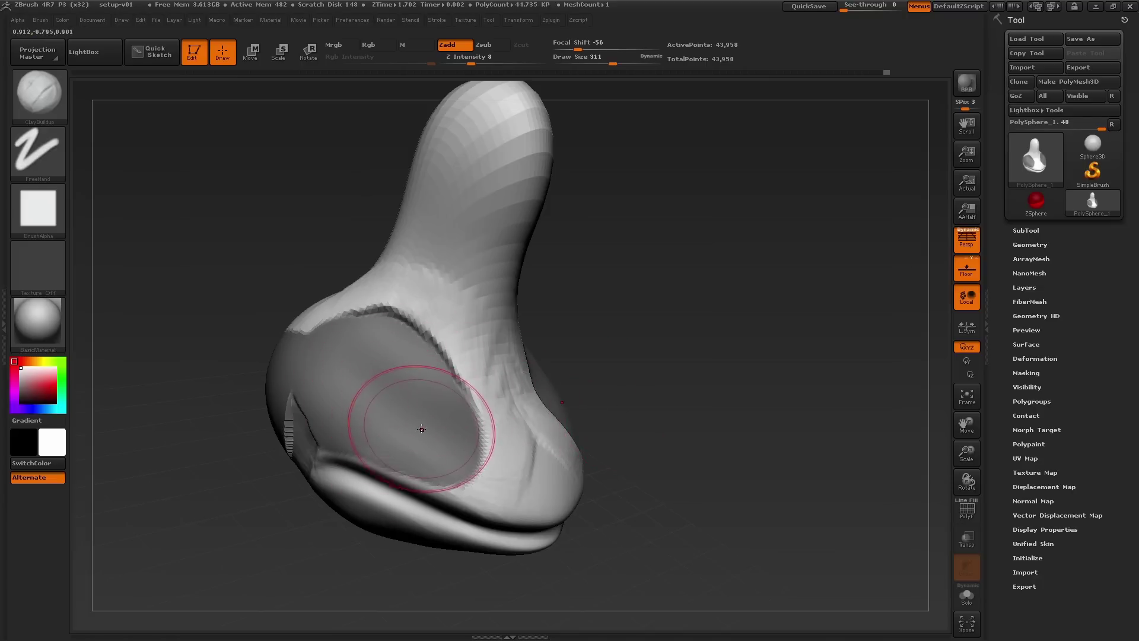
Step: Invert the mask, restore it, and invert it again to leave only the sides of the head unmasked
key(ctrl)
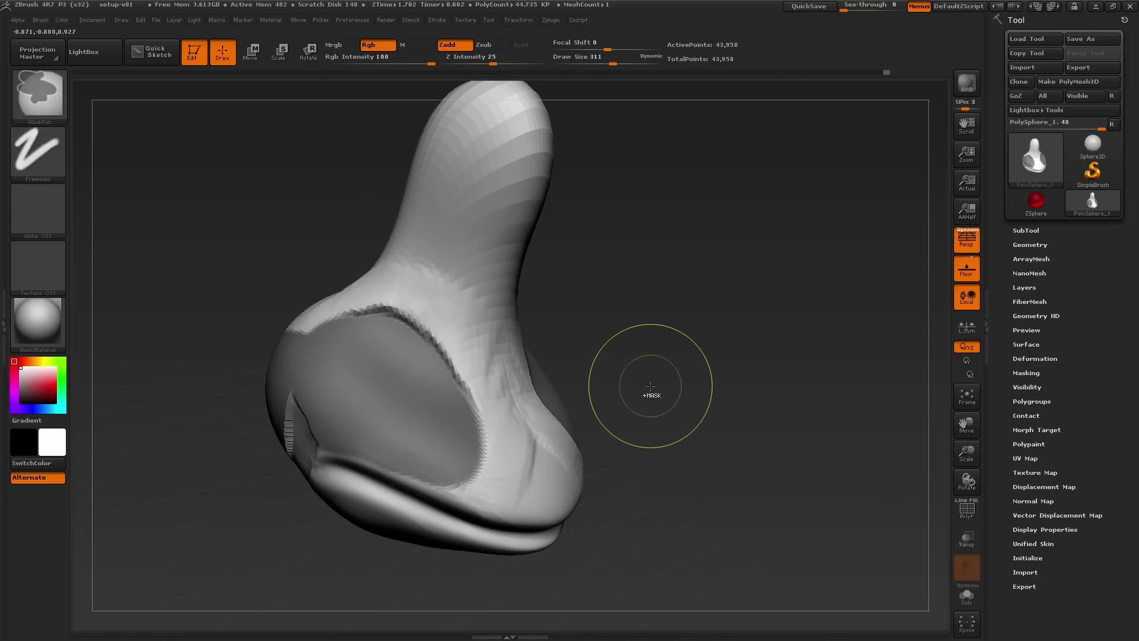
ctrl+click(652, 386)
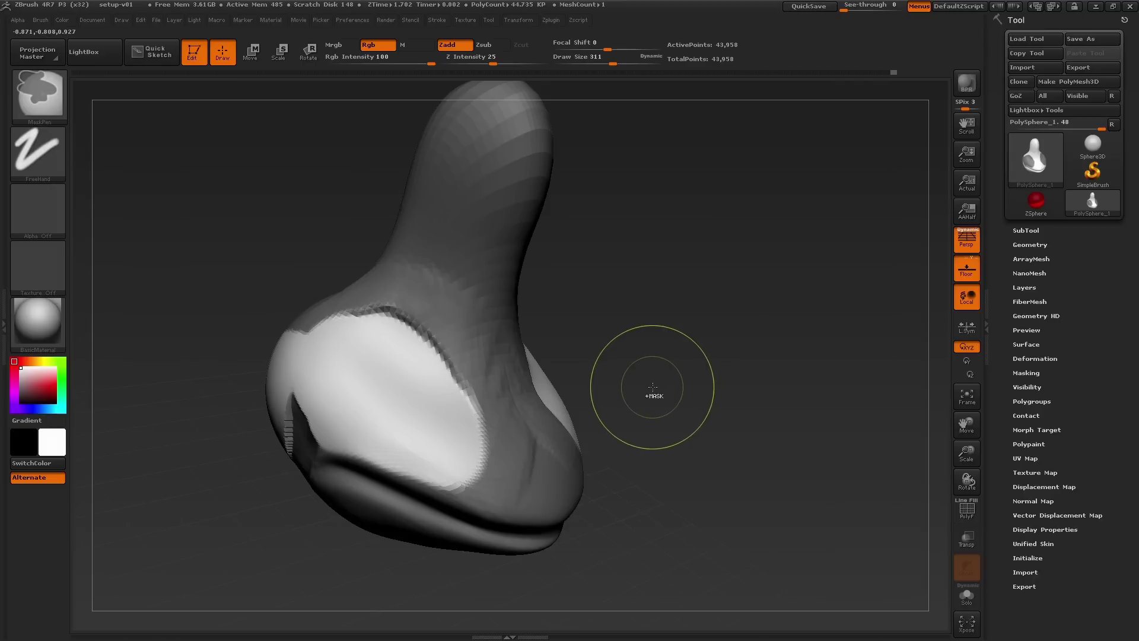
ctrl+click(702, 379)
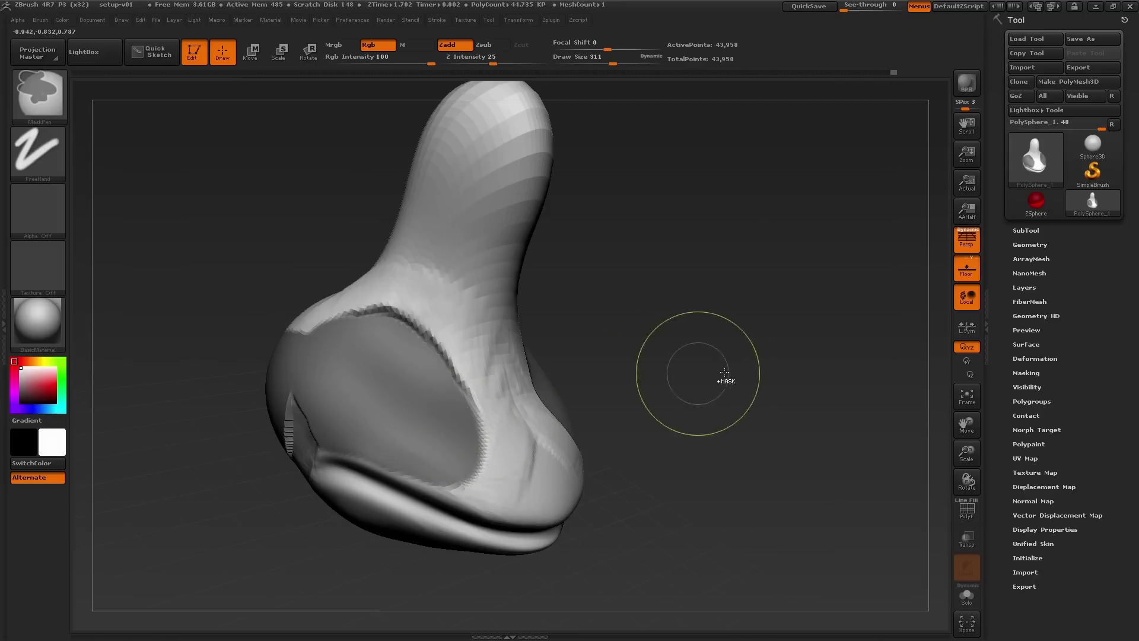
ctrl+click(746, 378)
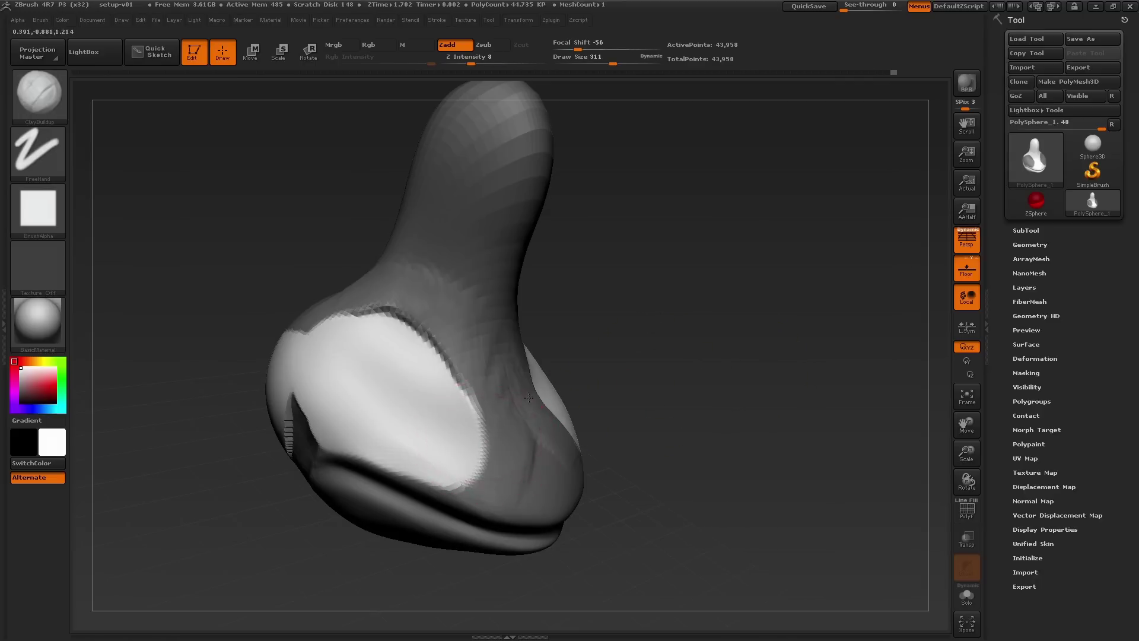
Step: Reduce the draw size to 217 and invert the mask twice
alt+right_drag(527, 405, 542, 387)
mouse_move(542, 387)
mouse_down()
mouse_move(635, 377)
mouse_move(736, 416)
mouse_up()
key(bracketleft)
key(bracketleft)
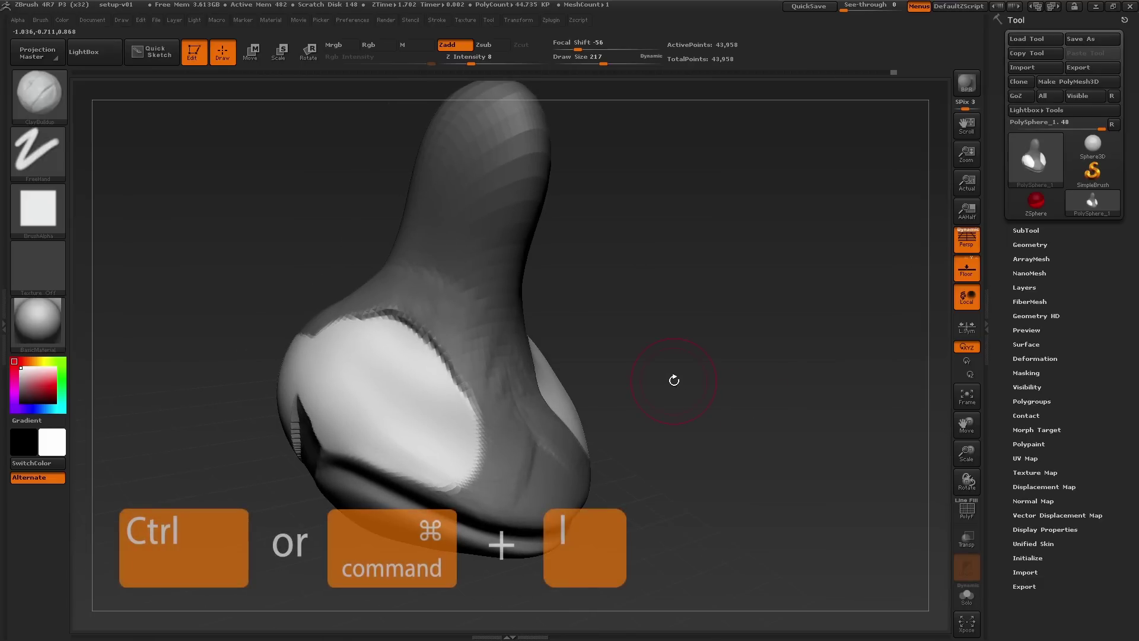
key(ctrl)
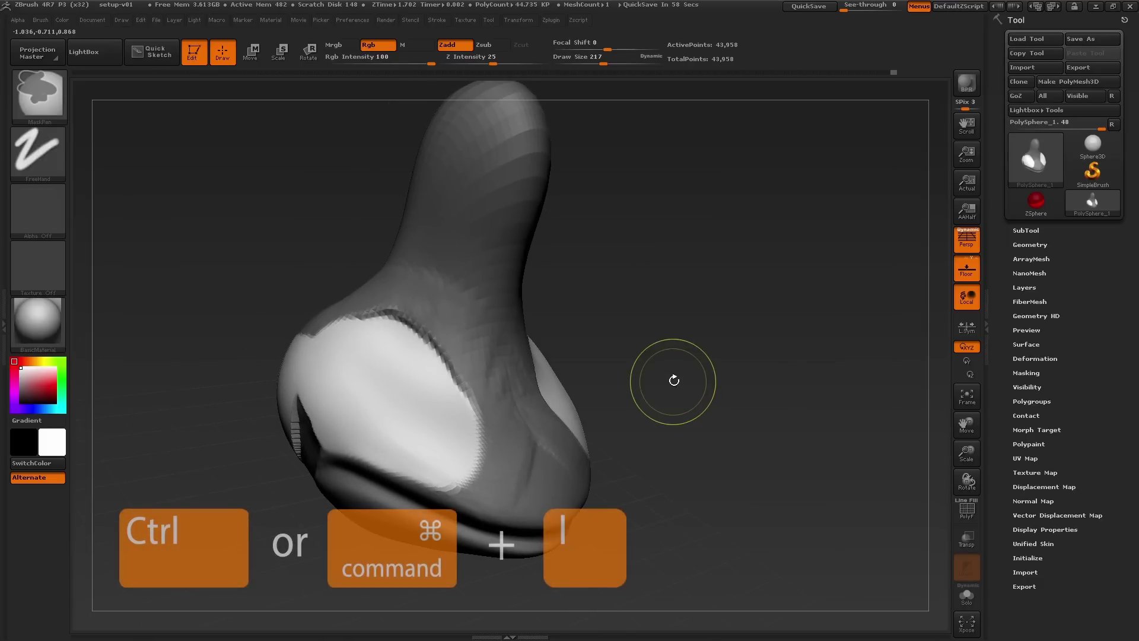
key(ctrl+i)
key(ctrl+i)
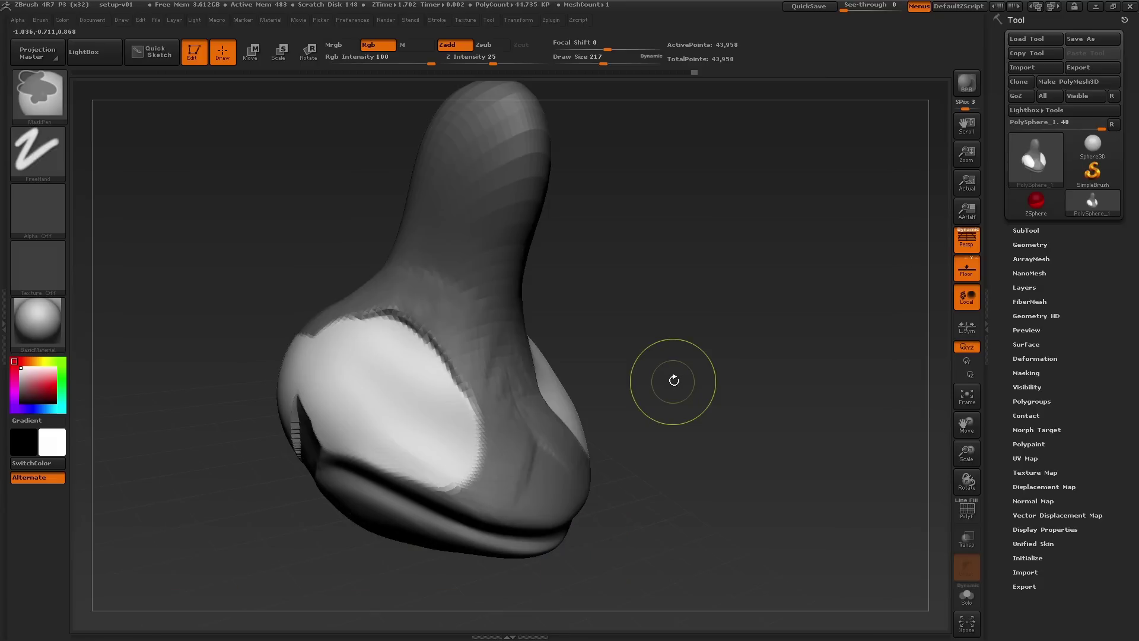
Step: Sculpt ClayBuildup strokes across the unmasked sides of the head with the draw size at 187
alt+right_drag(456, 441, 537, 438)
right_drag(537, 437, 524, 432)
alt+drag(499, 436, 528, 341)
right_drag(528, 356, 605, 362)
alt+drag(513, 419, 534, 356)
mouse_move(471, 430)
alt+mouse_down()
mouse_move(494, 370)
mouse_move(543, 403)
mouse_move(373, 362)
mouse_move(332, 368)
alt+mouse_up()
mouse_move(314, 356)
mouse_down()
mouse_move(364, 284)
mouse_move(496, 352)
mouse_up()
mouse_move(493, 354)
ctrl+right_down()
mouse_move(420, 351)
mouse_move(498, 369)
ctrl+right_up()
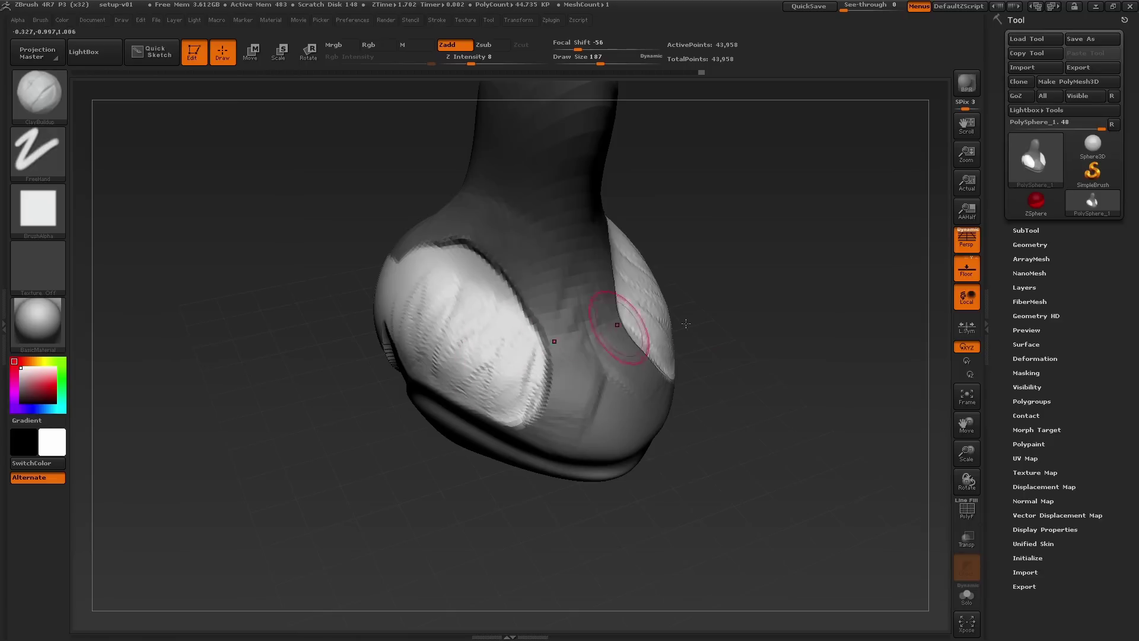
Step: Invert the mask repeatedly until the sides are masked again, and undo the test sculpting
ctrl+click(789, 369)
ctrl+click(789, 371)
ctrl+click(788, 371)
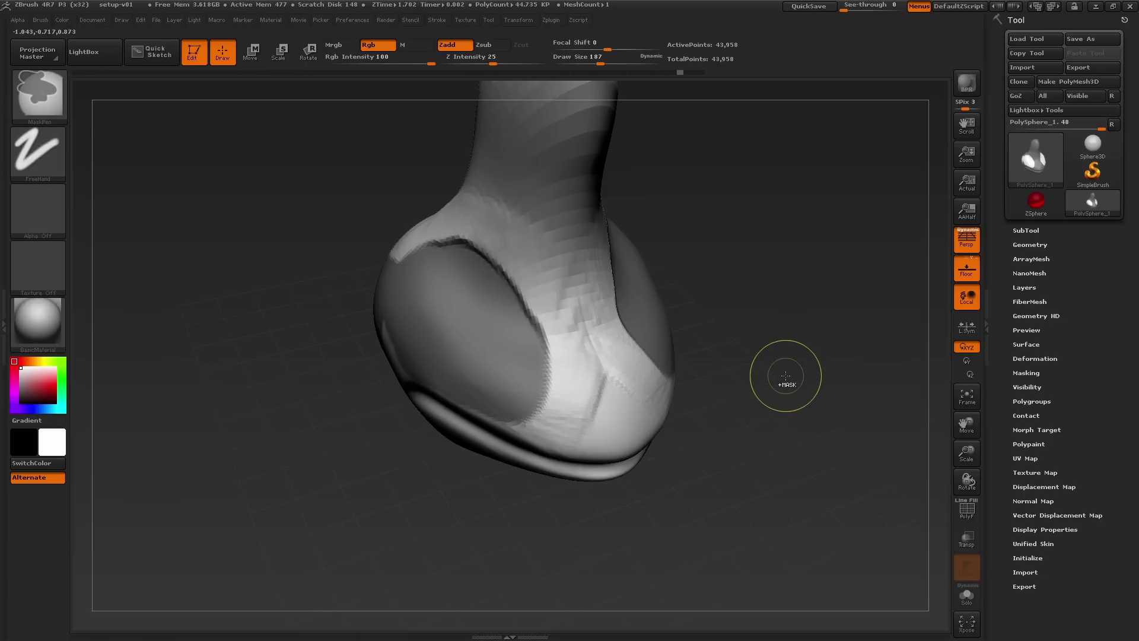
ctrl+click(785, 376)
ctrl+click(784, 377)
right_drag(784, 381, 791, 376)
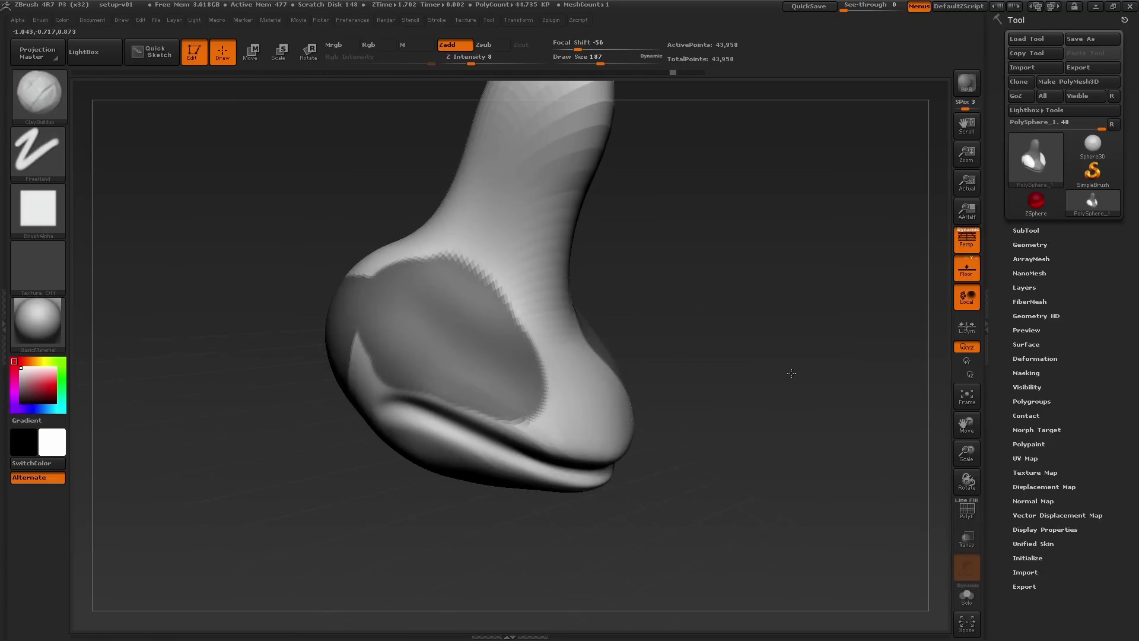
Step: Set the draw size to 94 and reshape the mask on the side of the head by painting and erasing along its edges
mouse_move(647, 389)
ctrl+right_down()
mouse_move(702, 377)
mouse_move(776, 382)
mouse_move(803, 366)
ctrl+right_up()
alt+right_drag(707, 383, 749, 371)
key(s)
drag(605, 408, 593, 408)
key(ctrl)
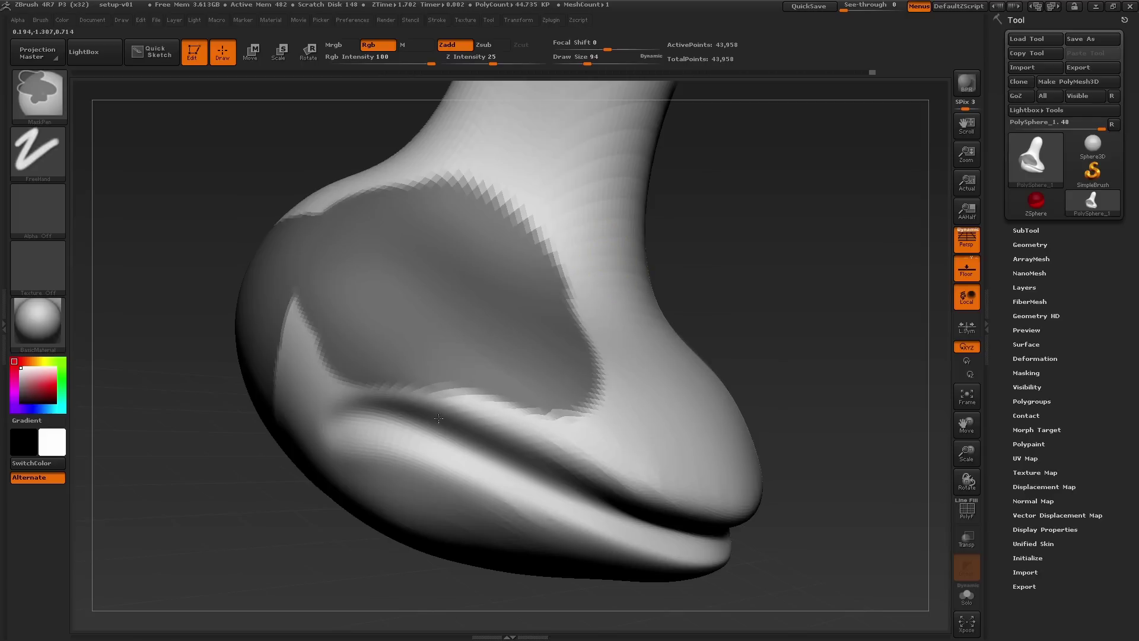
drag(242, 420, 321, 409)
mouse_move(319, 364)
mouse_down()
mouse_move(325, 333)
mouse_move(281, 198)
mouse_up()
ctrl+alt+drag(447, 203, 550, 302)
mouse_move(561, 409)
ctrl+alt+mouse_down()
mouse_move(427, 345)
mouse_move(557, 326)
ctrl+alt+mouse_up()
mouse_move(451, 386)
ctrl+alt+mouse_down()
mouse_move(460, 297)
mouse_move(403, 270)
mouse_move(309, 252)
ctrl+alt+mouse_up()
Step: Reduce the draw size to 65 and refine the mask outline around the back of the head by adding and erasing
right_drag(392, 267, 316, 277)
mouse_move(316, 277)
ctrl+mouse_down()
mouse_move(229, 330)
mouse_move(260, 223)
ctrl+mouse_up()
right_drag(286, 248, 455, 282)
key([)
key([)
ctrl+alt+drag(392, 275, 255, 327)
right_drag(253, 330, 326, 332)
mouse_move(324, 333)
ctrl+mouse_down()
mouse_move(180, 306)
mouse_move(193, 334)
ctrl+mouse_up()
right_drag(436, 306, 382, 303)
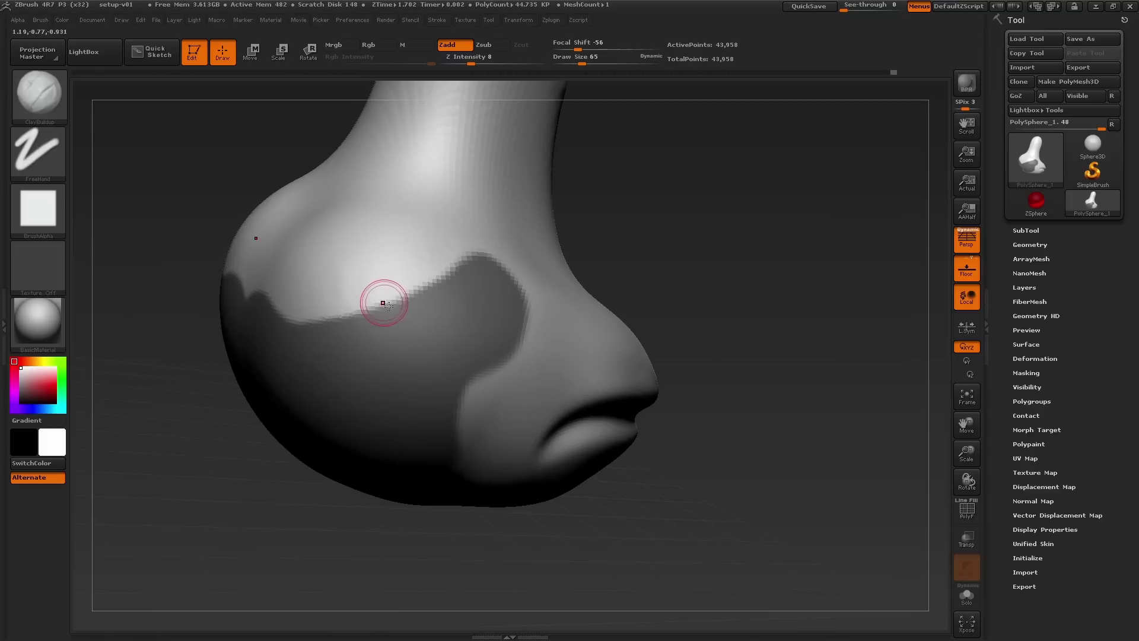
Step: Build up clay around the masked side patch with the draw size at 120, and invert the mask
right_drag(415, 257, 466, 261)
mouse_move(418, 258)
mouse_down()
mouse_move(501, 224)
mouse_move(558, 273)
mouse_move(545, 350)
mouse_move(465, 396)
mouse_up()
mouse_move(719, 208)
right_down()
mouse_move(695, 267)
mouse_move(705, 266)
right_up()
ctrl+click(705, 266)
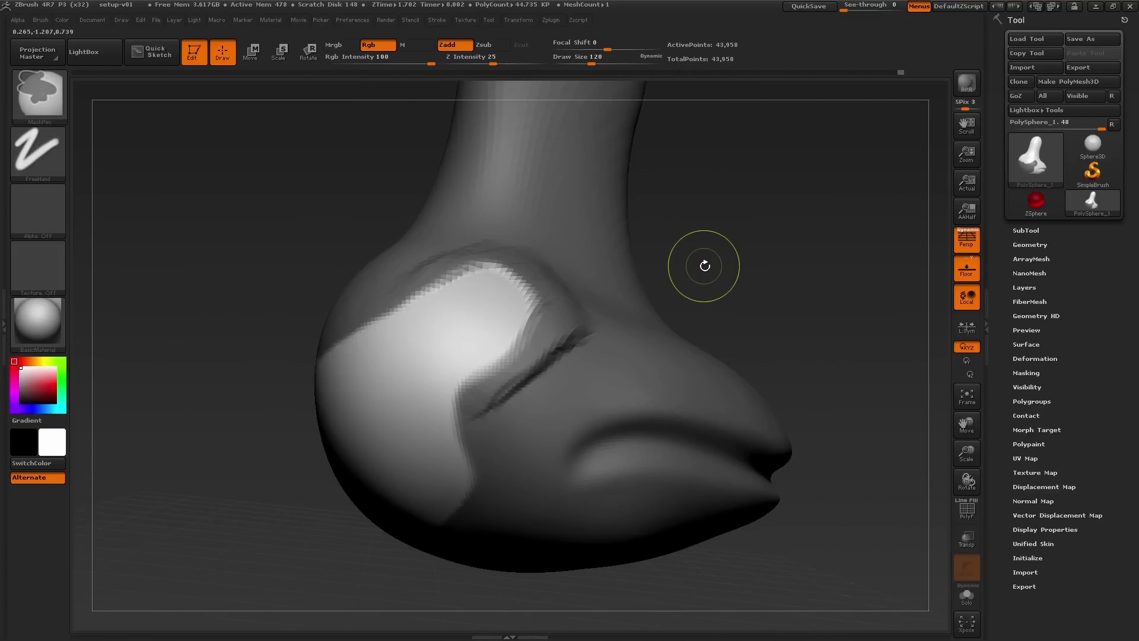
Step: Sculpt the exposed side patch of the head and invert the mask back
drag(704, 266, 473, 333)
key(ctrl)
ctrl+click(597, 229)
Step: Paint a mask patch on the front of the head above the mouth, fill it in, and invert the mask
drag(600, 243, 774, 263)
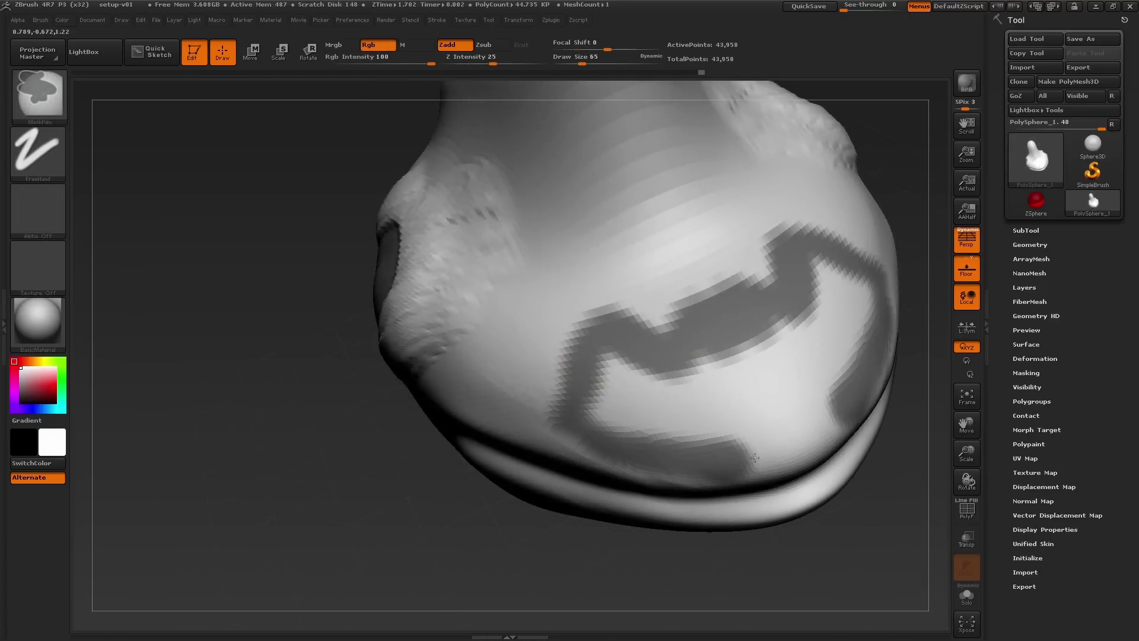
mouse_move(753, 457)
ctrl+mouse_down()
mouse_move(783, 415)
mouse_move(742, 356)
mouse_move(682, 409)
mouse_move(619, 388)
mouse_move(600, 444)
ctrl+mouse_up()
ctrl+click(541, 539)
Step: Set the draw size to 158 and build up clay on the unmasked patch above the mouth
key(s)
drag(635, 380, 650, 380)
mouse_move(615, 335)
mouse_down()
mouse_move(563, 388)
mouse_move(585, 394)
mouse_move(673, 353)
mouse_move(718, 391)
mouse_move(765, 409)
mouse_up()
mouse_move(766, 409)
right_down()
mouse_move(724, 374)
mouse_move(700, 383)
right_up()
mouse_move(765, 442)
mouse_down()
mouse_move(837, 415)
mouse_move(890, 356)
mouse_move(830, 304)
mouse_up()
right_drag(593, 439, 651, 452)
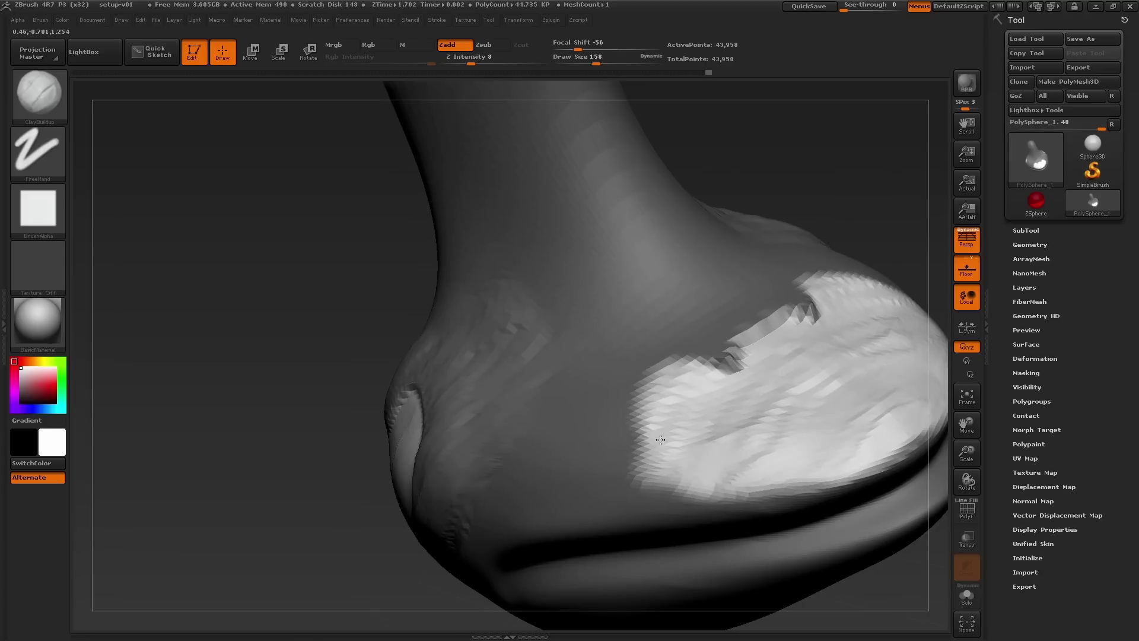
Step: Work more strokes over the unmasked front patch and turn the head to a front view
drag(651, 451, 878, 355)
mouse_move(878, 356)
right_down()
mouse_move(718, 328)
mouse_move(732, 308)
right_up()
mouse_move(732, 308)
mouse_down()
mouse_move(859, 354)
mouse_move(781, 480)
mouse_move(596, 344)
mouse_up()
mouse_move(540, 371)
mouse_down()
mouse_move(837, 422)
mouse_move(788, 447)
mouse_move(824, 453)
mouse_up()
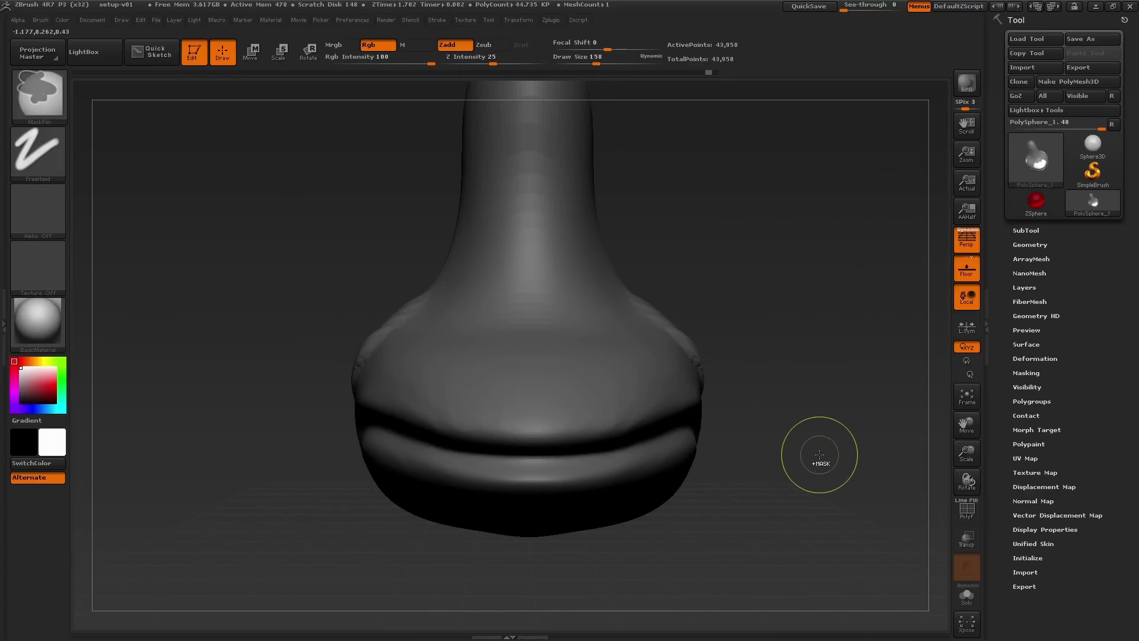